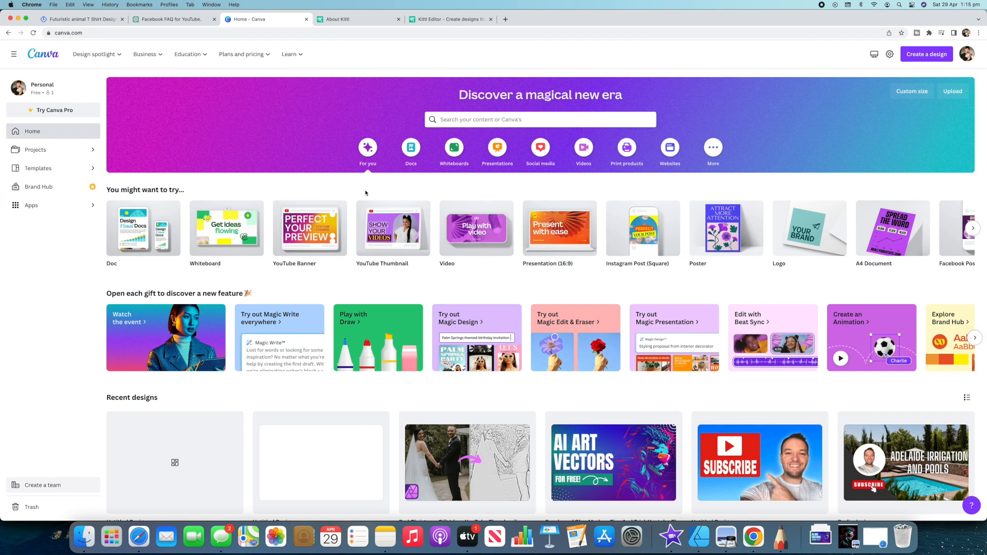
View the Canva Pro free trial offer and close it.
click(54, 112)
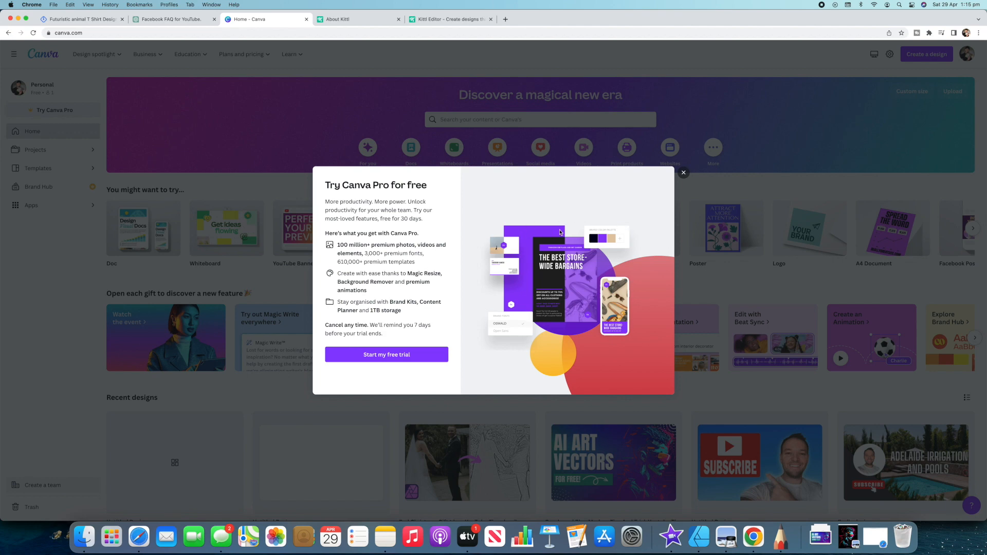
click(683, 172)
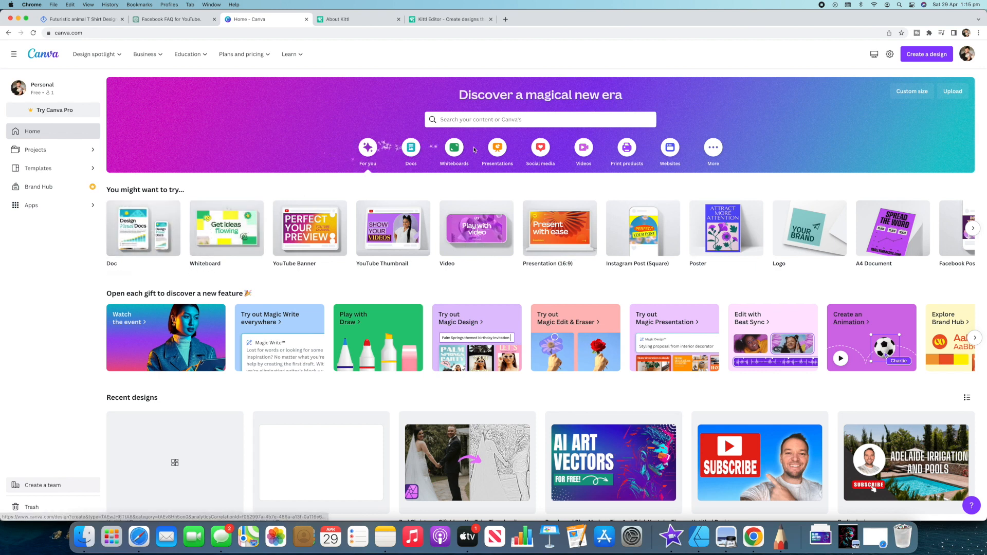
Create a blank YouTube Video design from the video formats and dismiss the page timing tip.
click(584, 153)
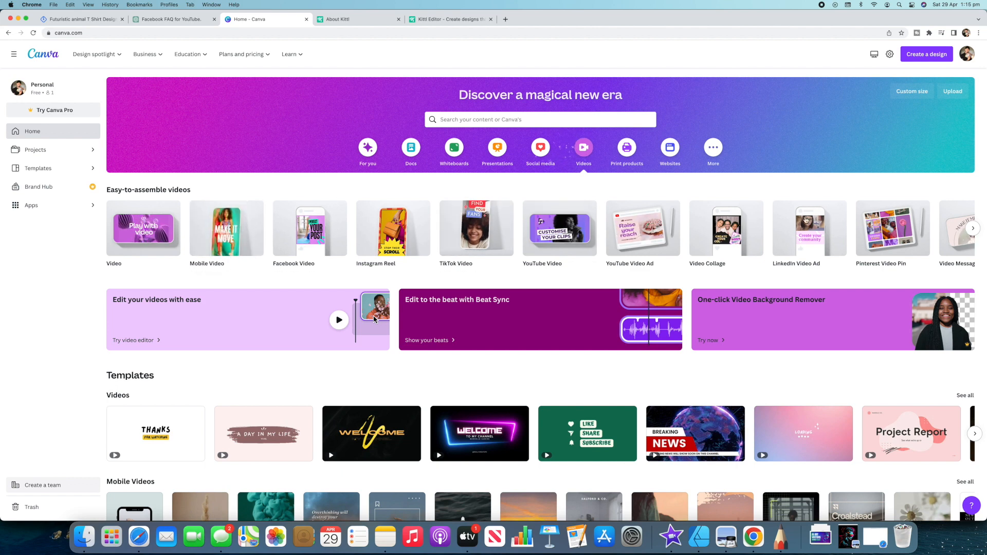
click(973, 229)
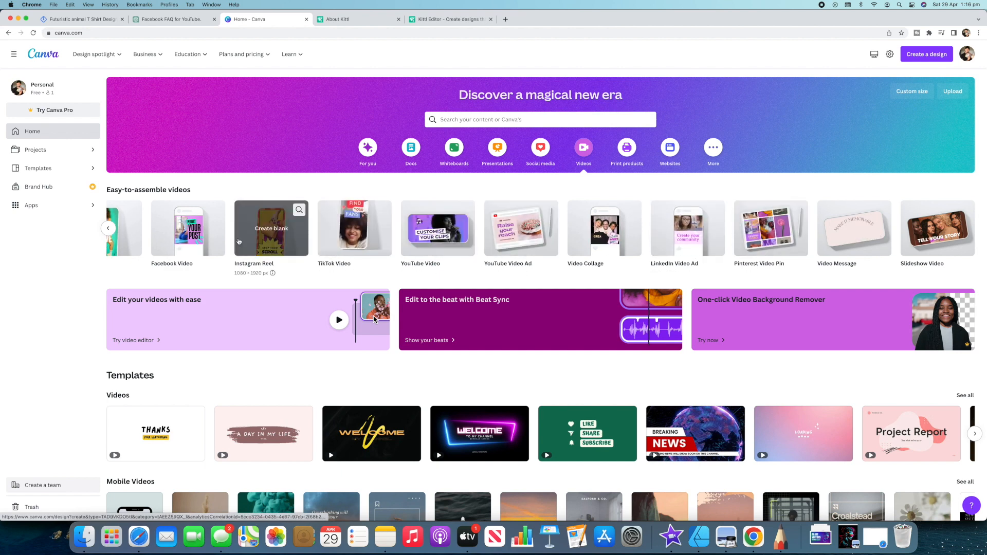
scroll(226, 242, left, 3)
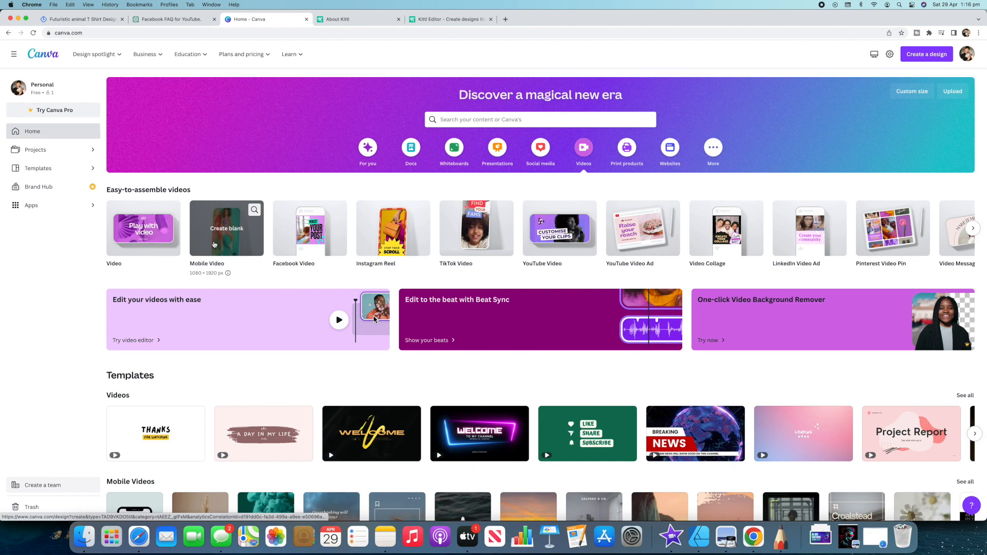
scroll(214, 245, down, 6)
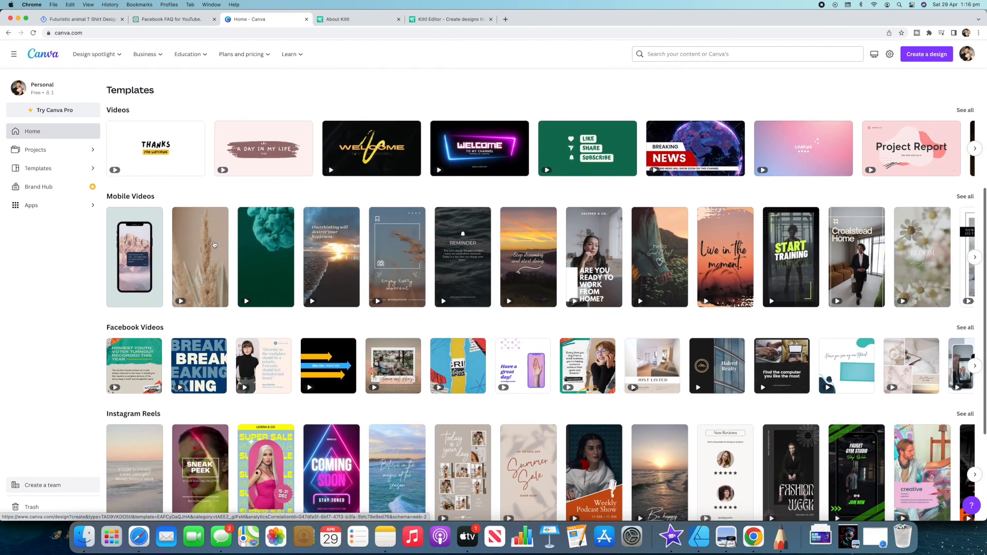
scroll(214, 245, down, 4)
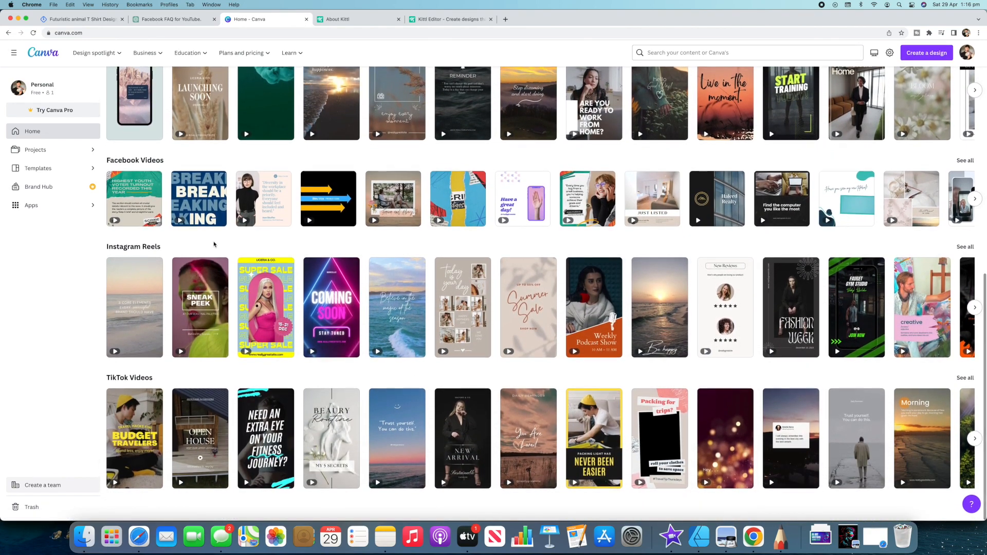
scroll(214, 245, up, 10)
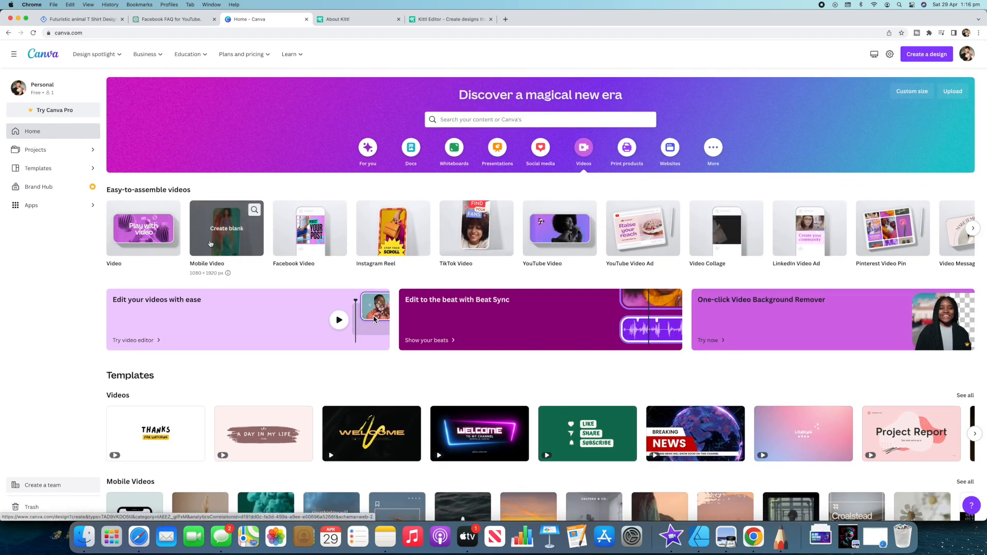
mouse_move(560, 238)
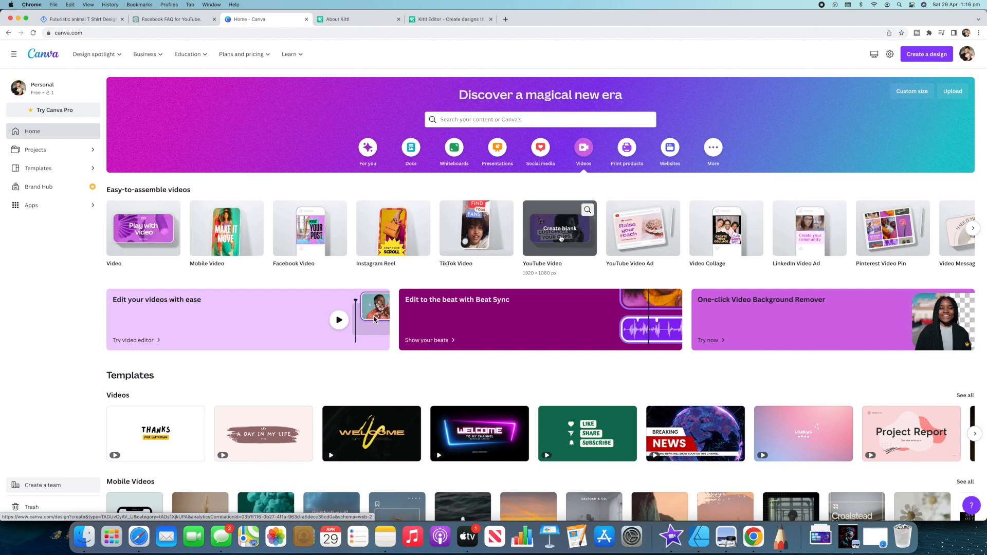
click(559, 229)
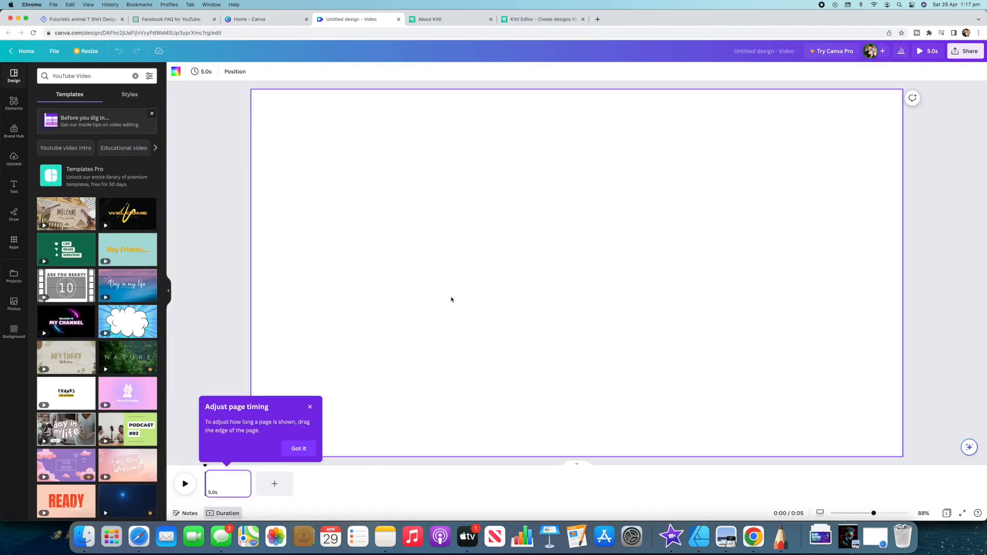
click(309, 408)
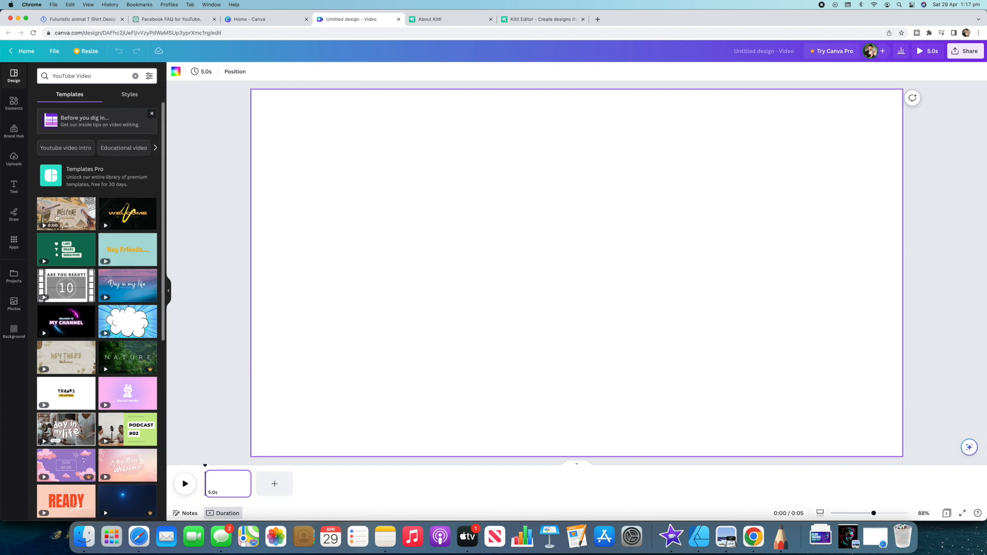
Look through the available YouTube Video templates.
scroll(102, 367, down, 6)
scroll(101, 366, down, 2)
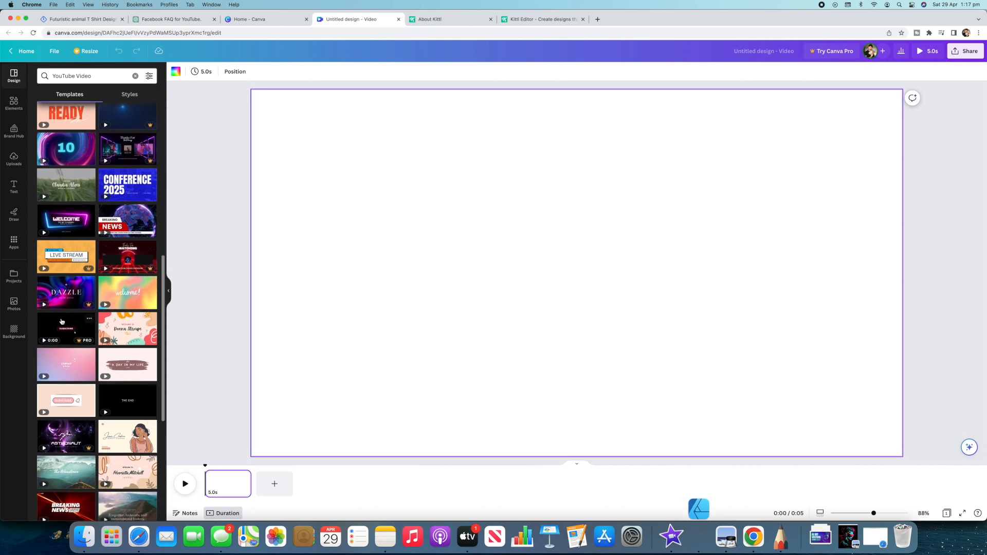
scroll(99, 349, up, 8)
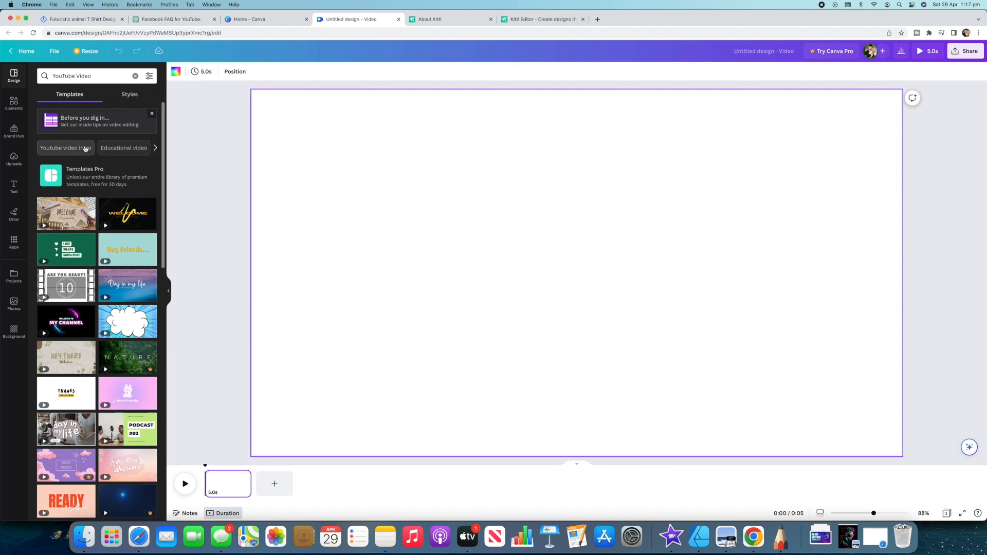
Search the elements for "cartoon character" and look through the video results.
click(14, 105)
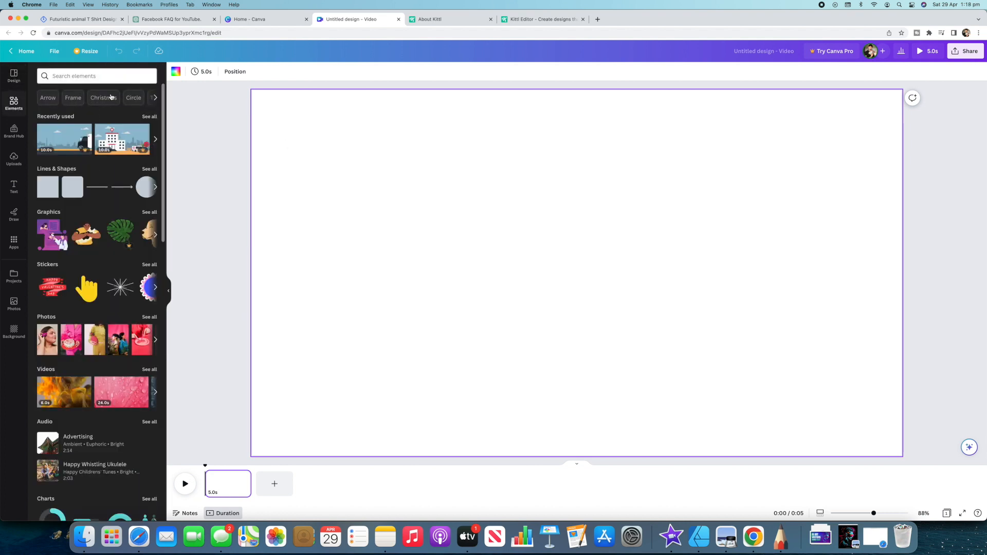
click(65, 77)
text(cartonn)
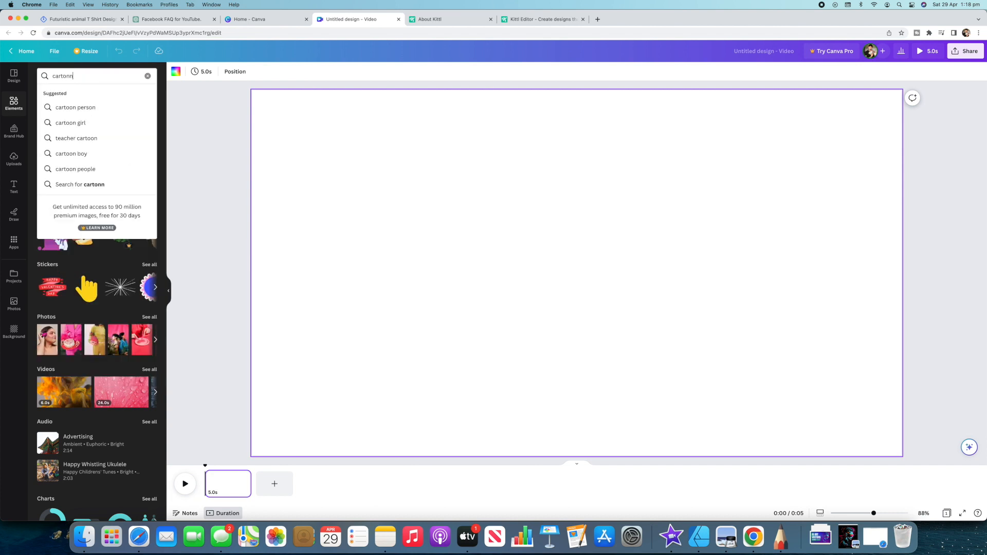
key(BackSpace)
key(BackSpace)
text(on character)
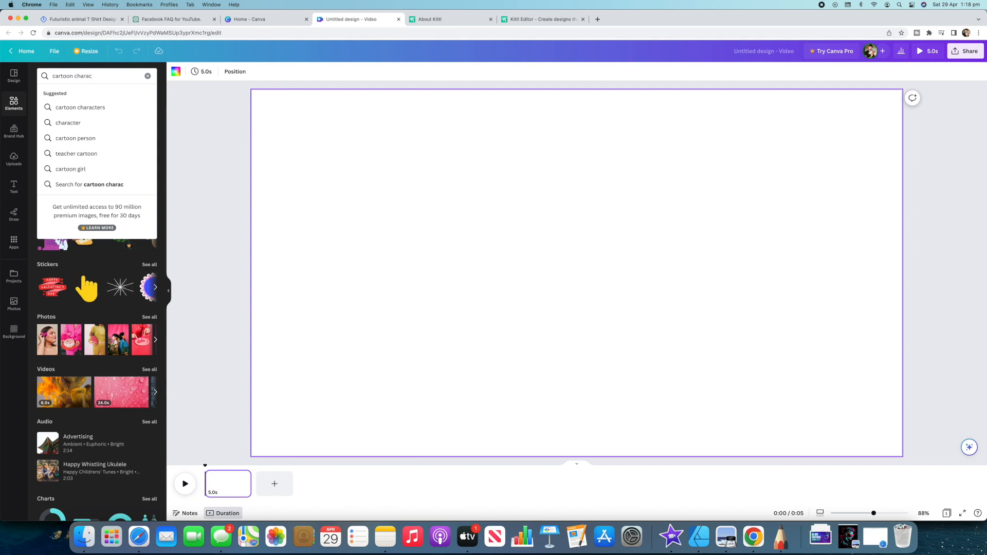
key(Return)
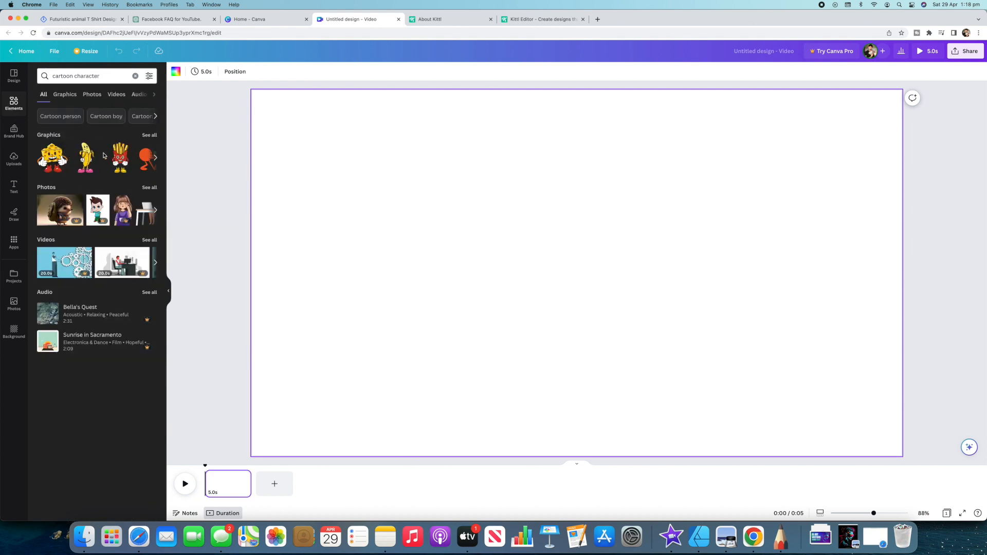
click(113, 96)
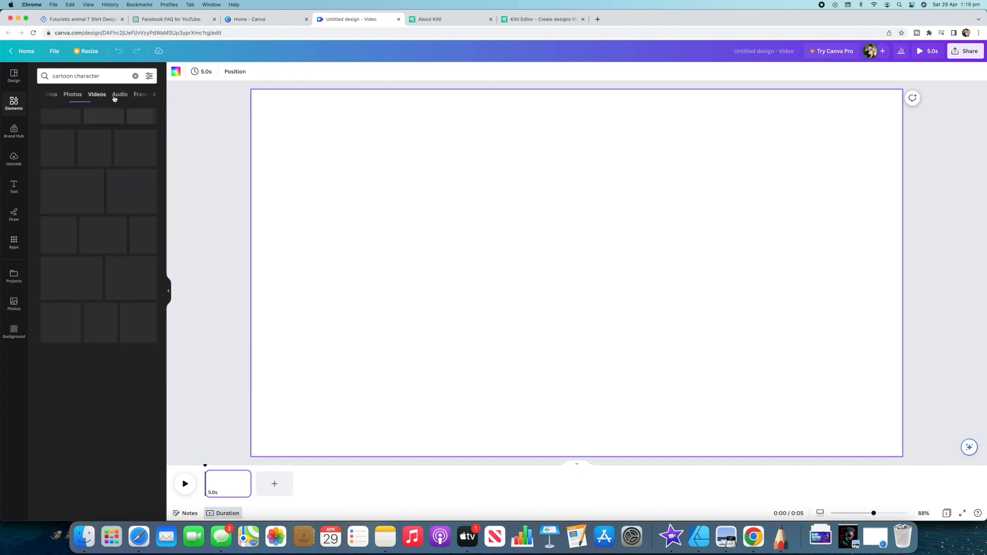
scroll(141, 323, down, 5)
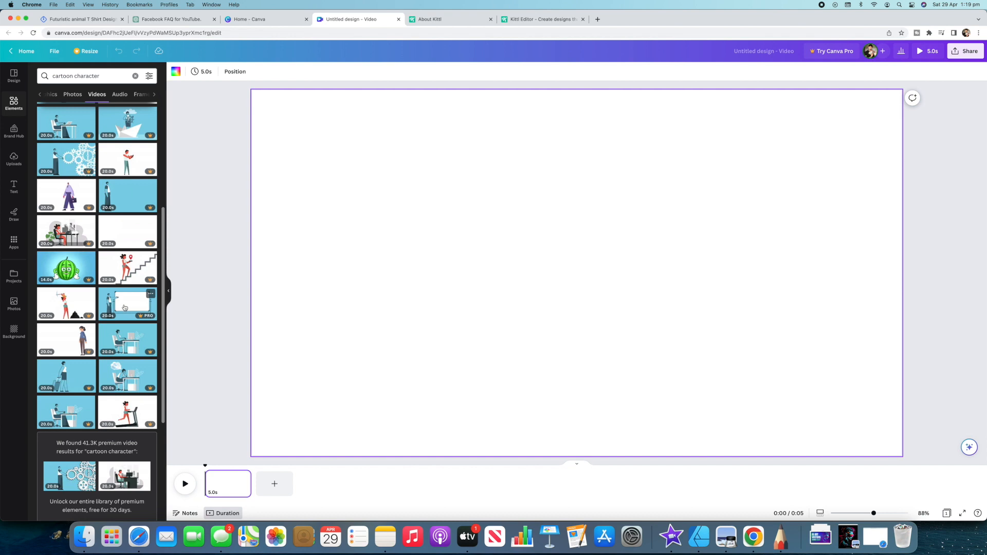
scroll(124, 307, up, 5)
Search the elements for "3d graphics" instead and look through the video results.
click(135, 76)
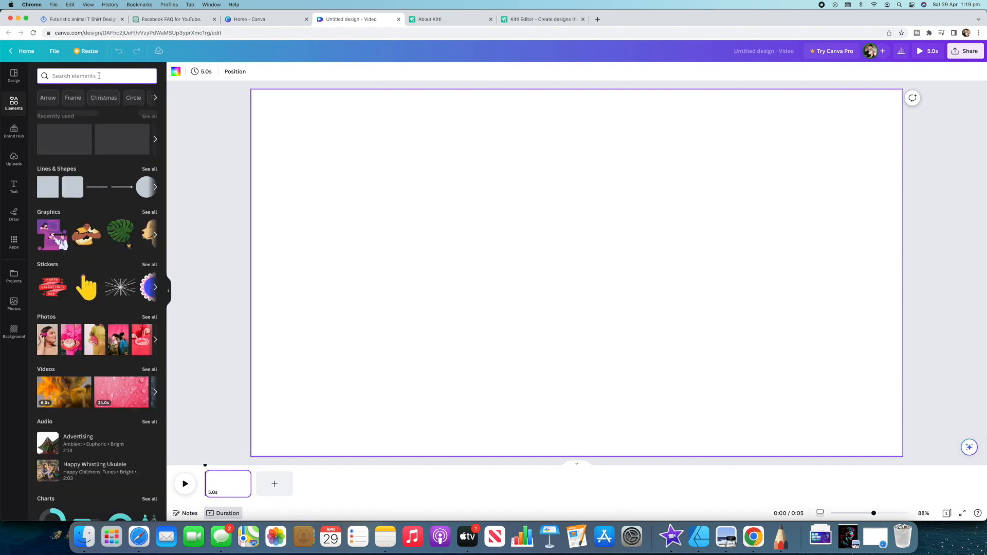
text(3d graphics)
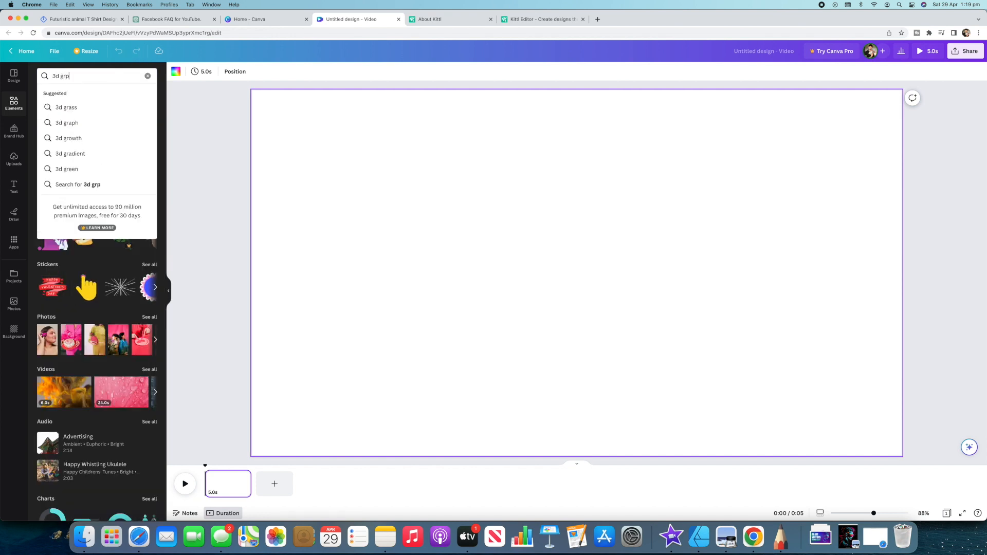
key(Return)
click(117, 95)
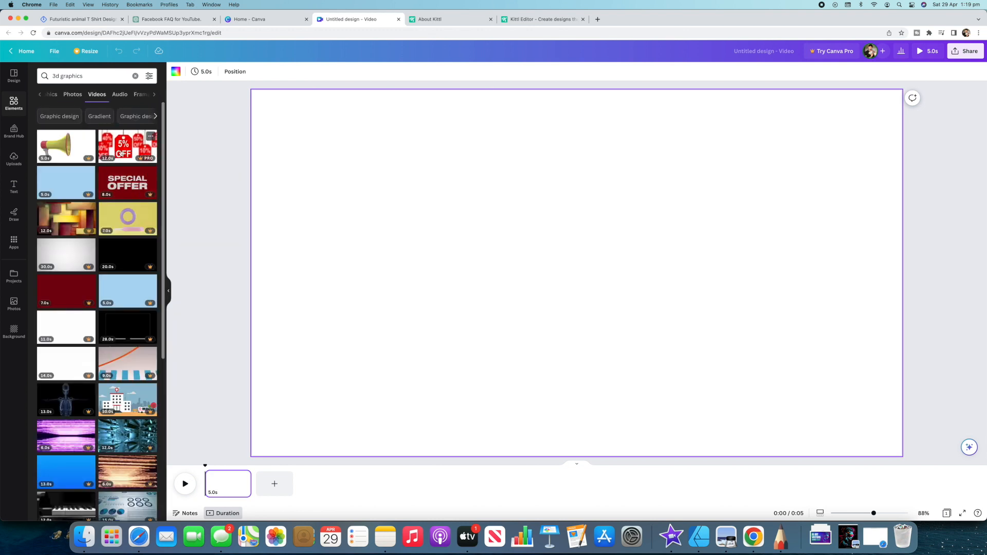
scroll(125, 220, down, 5)
scroll(67, 232, up, 2)
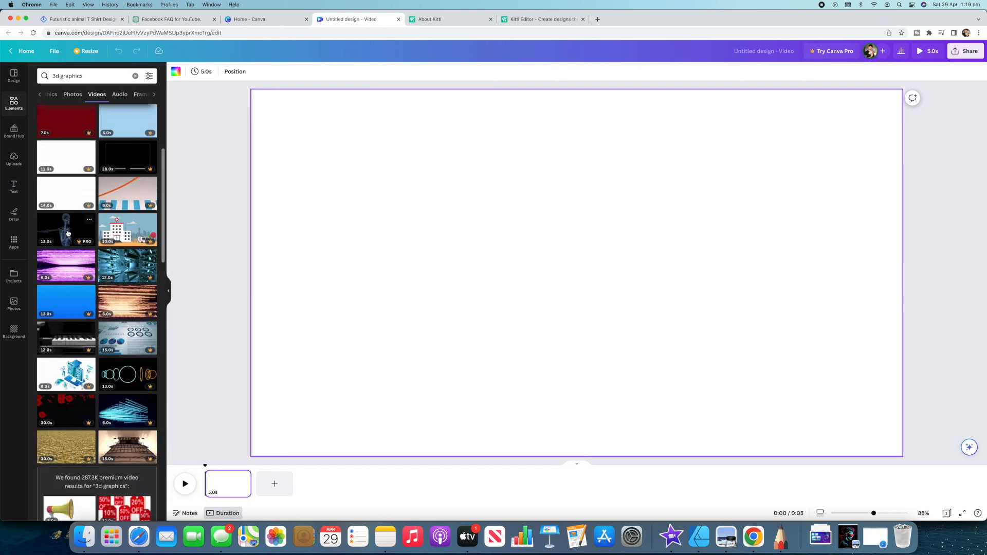
Add the skeleton anatomy video to the page and look through the other elements by its creator.
click(67, 233)
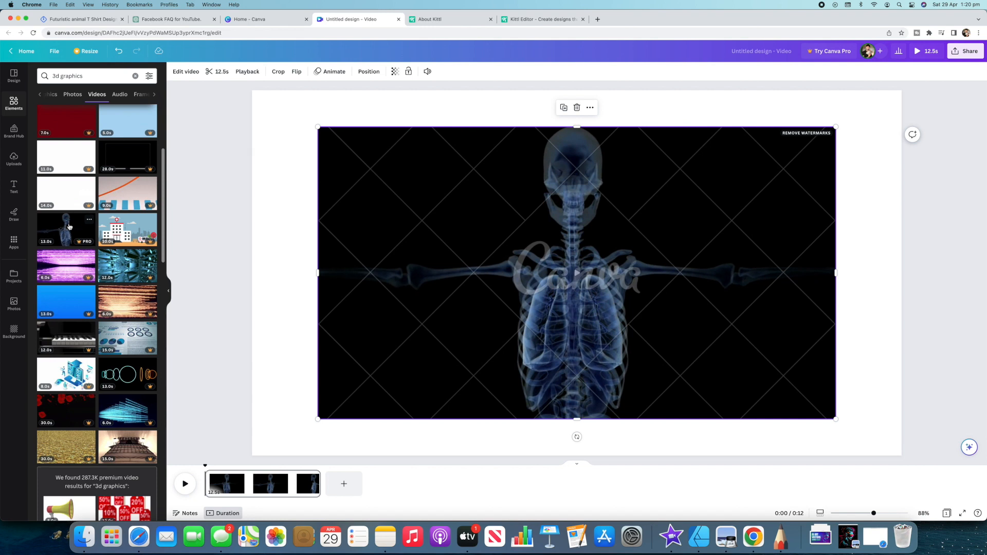
click(89, 222)
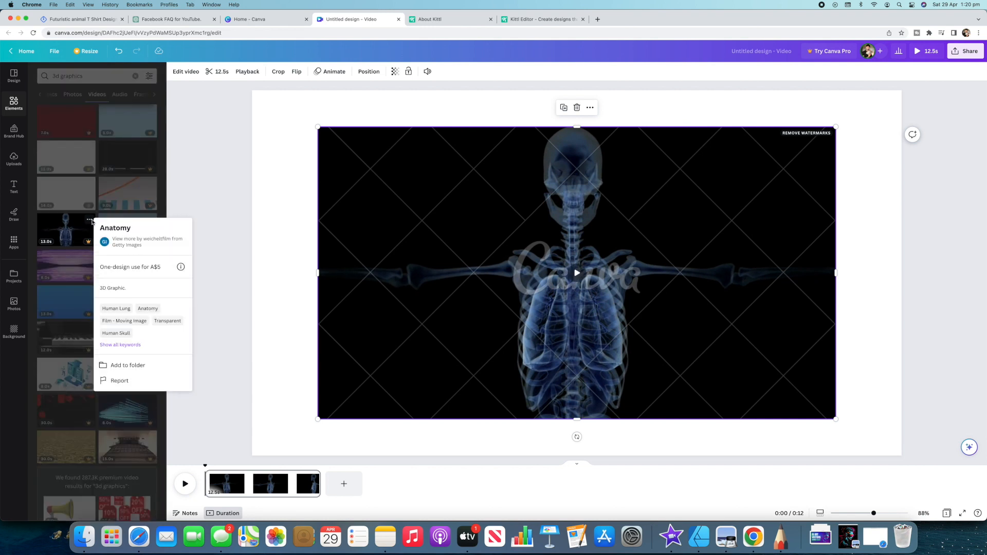
click(124, 239)
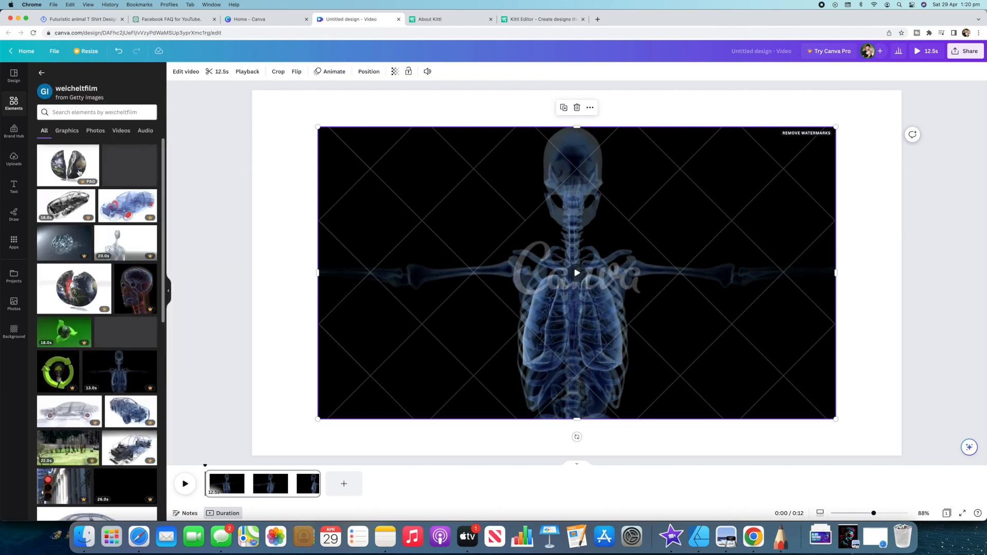
scroll(114, 230, down, 5)
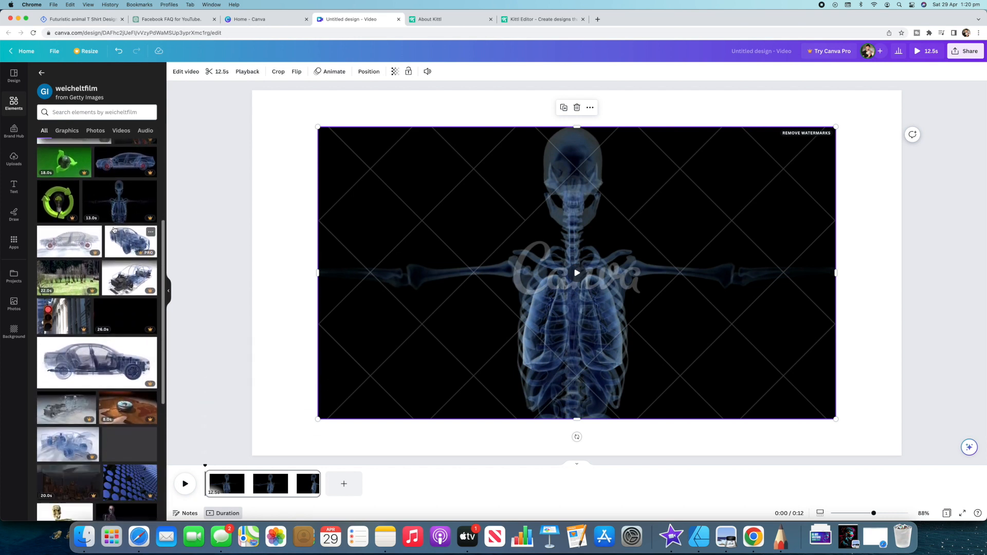
scroll(114, 229, down, 3)
scroll(114, 229, up, 5)
scroll(114, 230, up, 1)
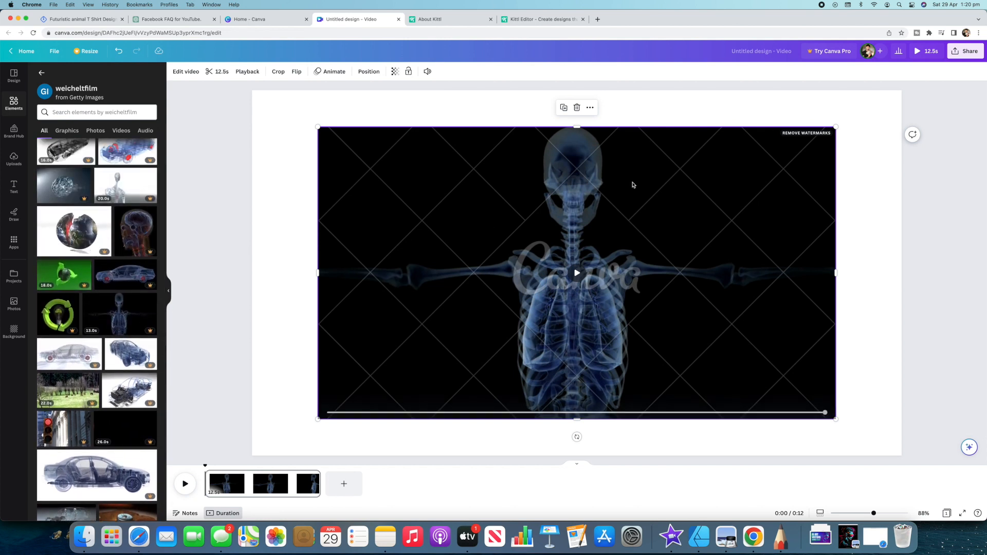
Add the anatomical head image from the creator's collection, and clear the added elements from the page.
click(130, 236)
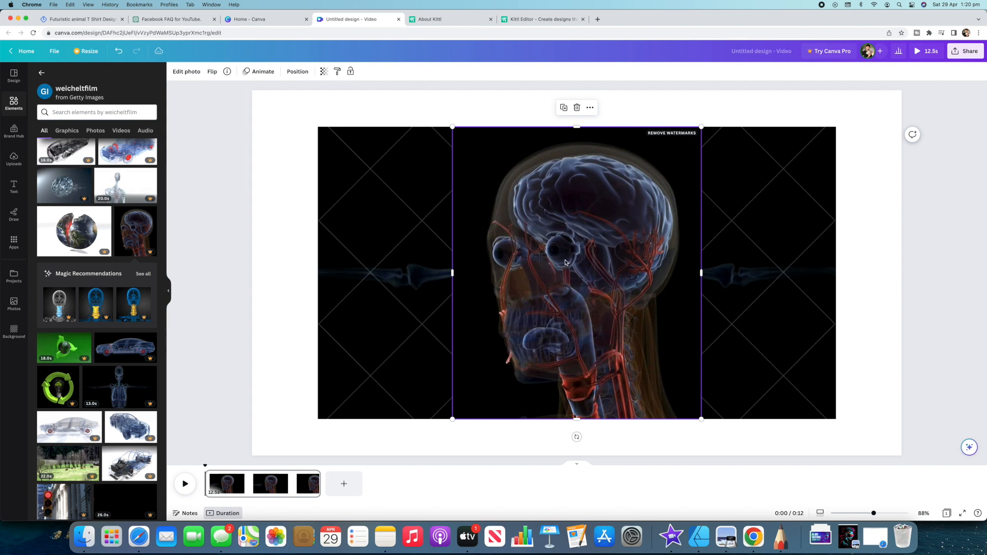
scroll(123, 222, down, 3)
scroll(123, 223, down, 1)
scroll(123, 223, up, 5)
key(Delete)
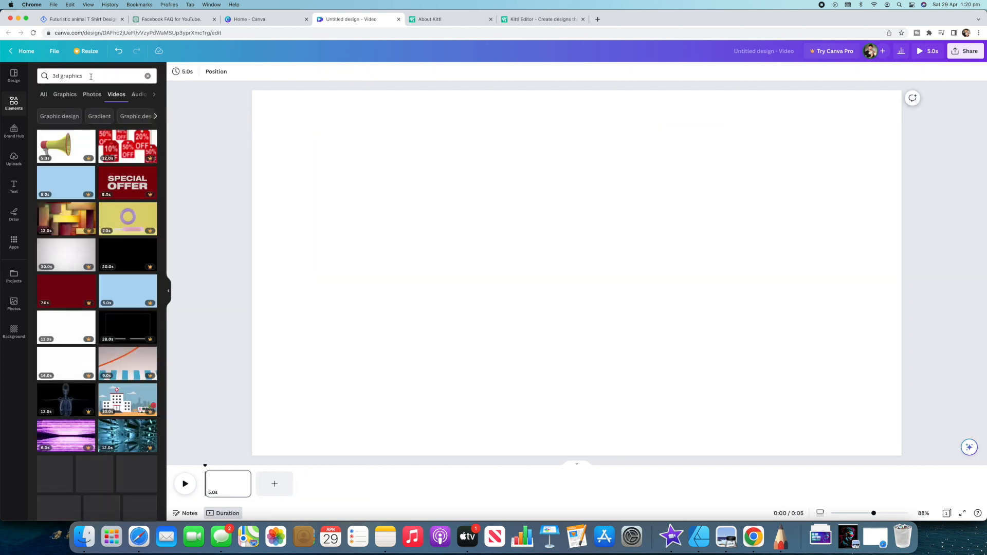
Change the element search to "3d character" and look through the video results.
click(91, 76)
key(BackSpace)
key(BackSpace)
key(BackSpace)
key(BackSpace)
key(BackSpace)
key(BackSpace)
key(BackSpace)
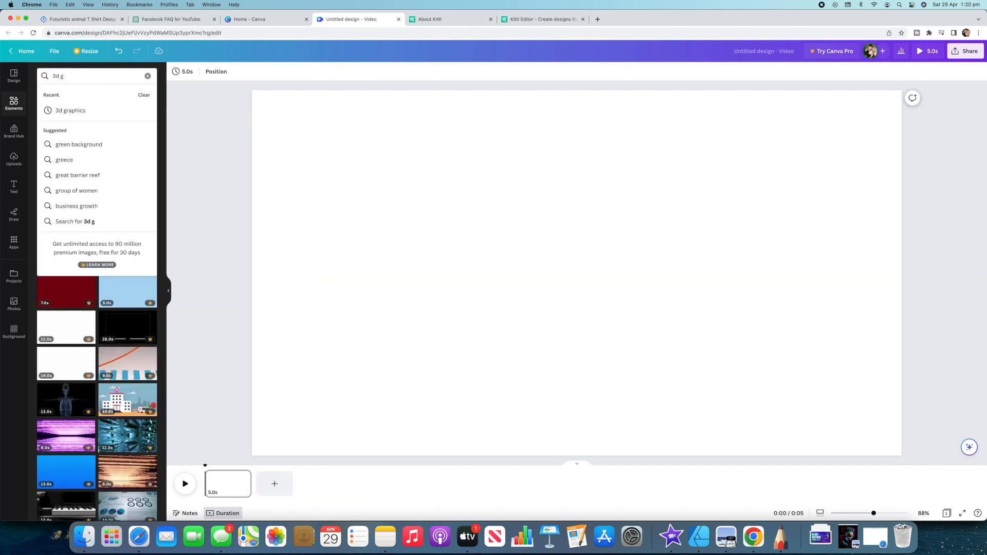
text(character)
key(Return)
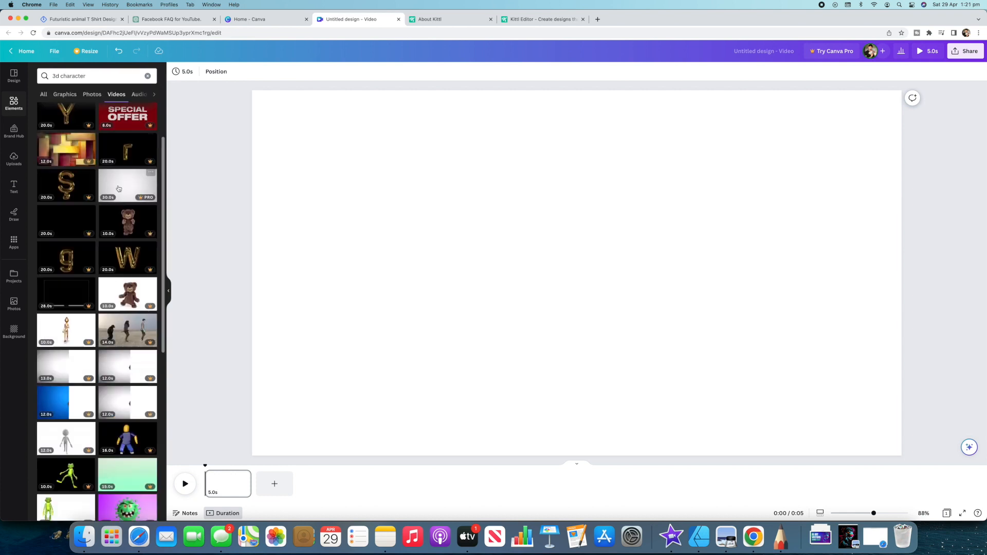
scroll(118, 189, down, 3)
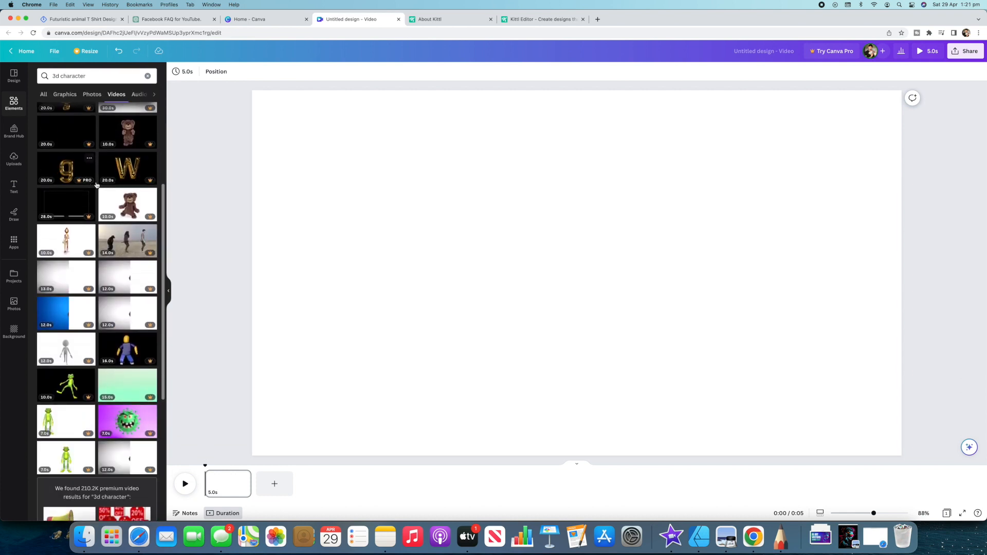
scroll(91, 186, down, 5)
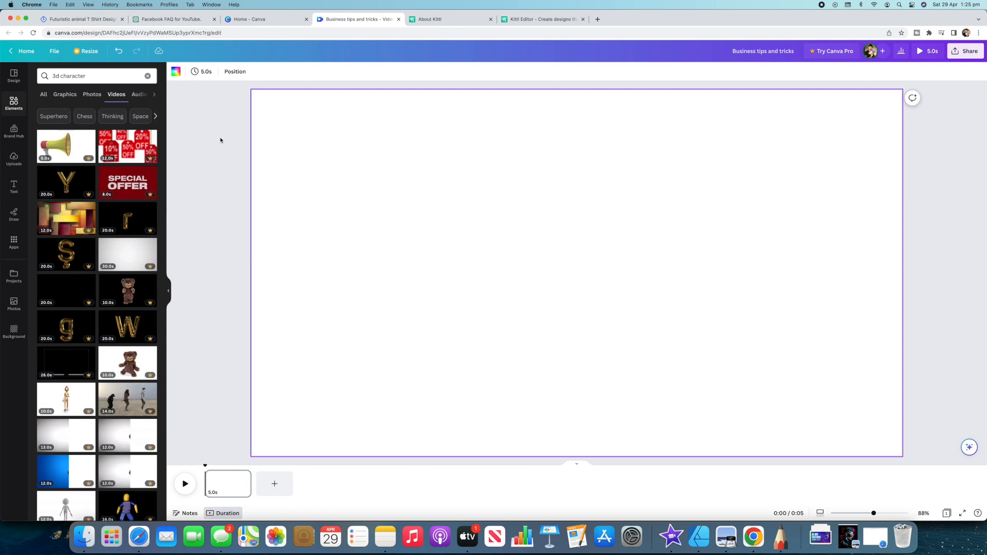
Narrow the "3d character" search to graphics and add the orange flower character to the left half of the page.
click(220, 140)
click(65, 94)
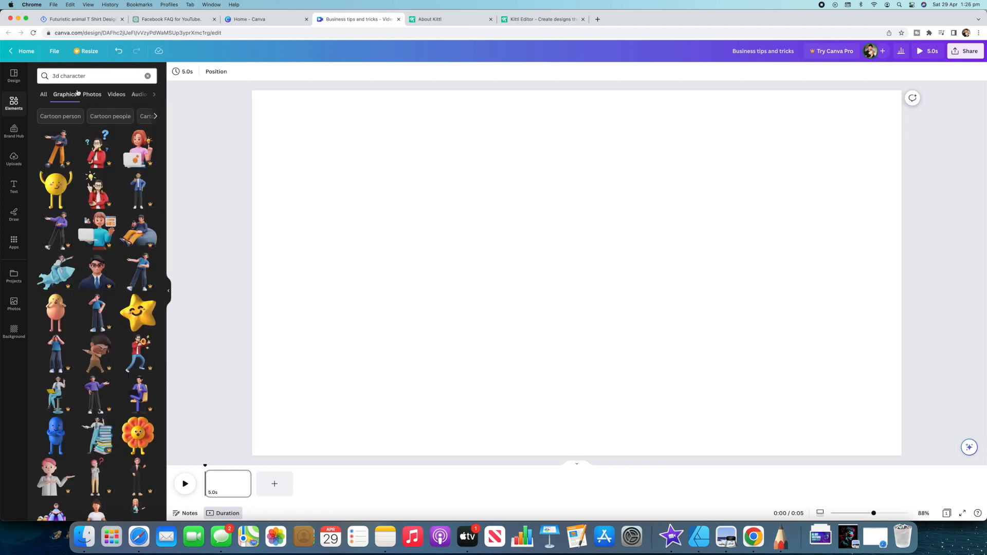
click(98, 80)
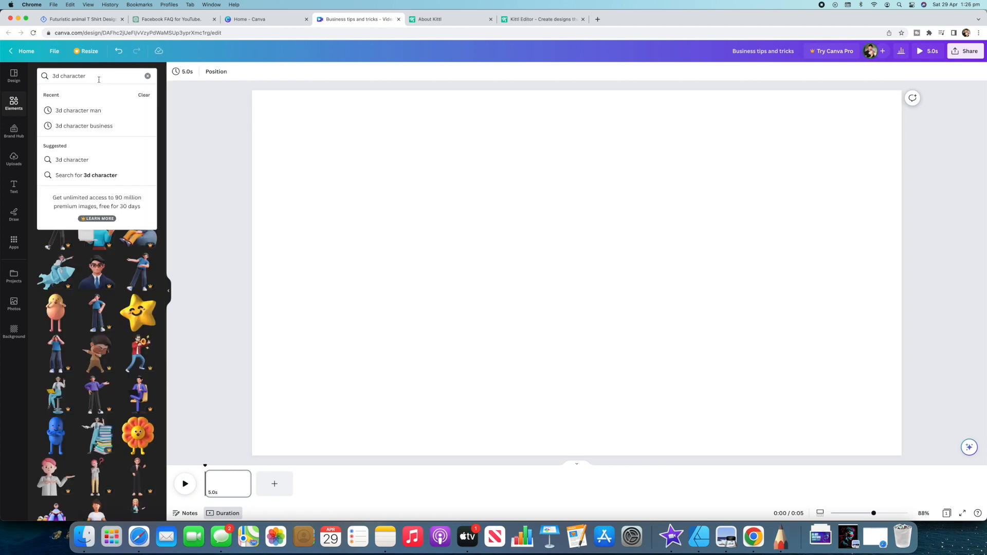
text(man')
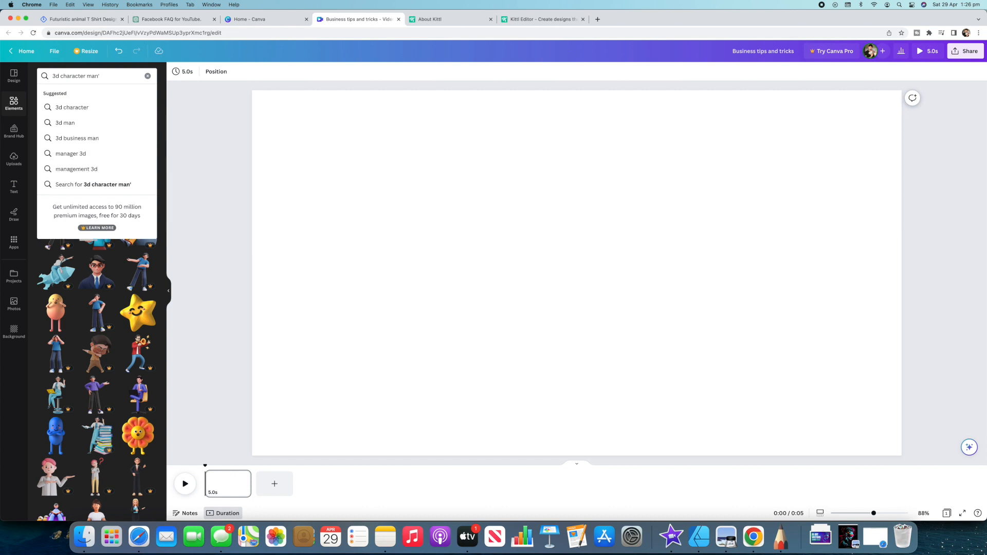
click(72, 107)
click(138, 435)
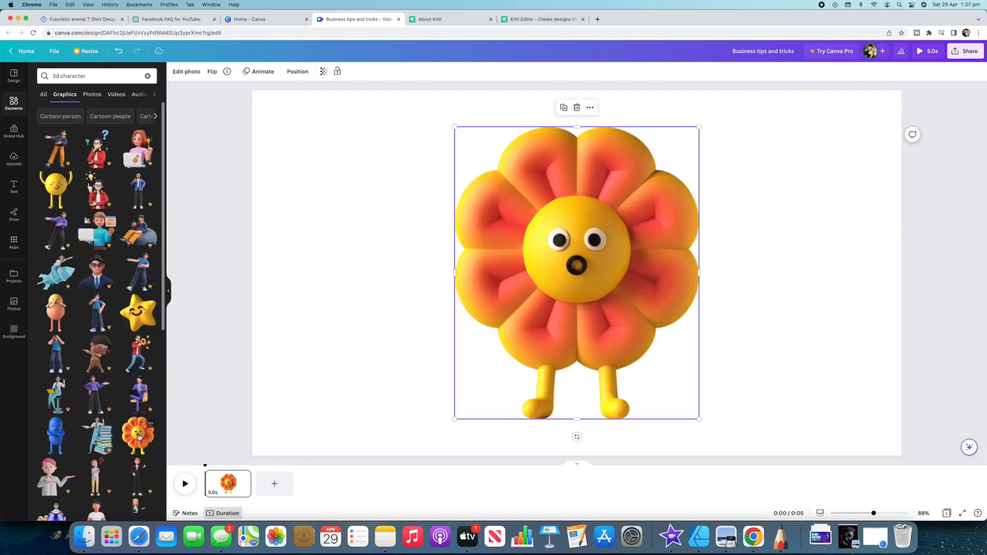
drag(636, 248, 454, 249)
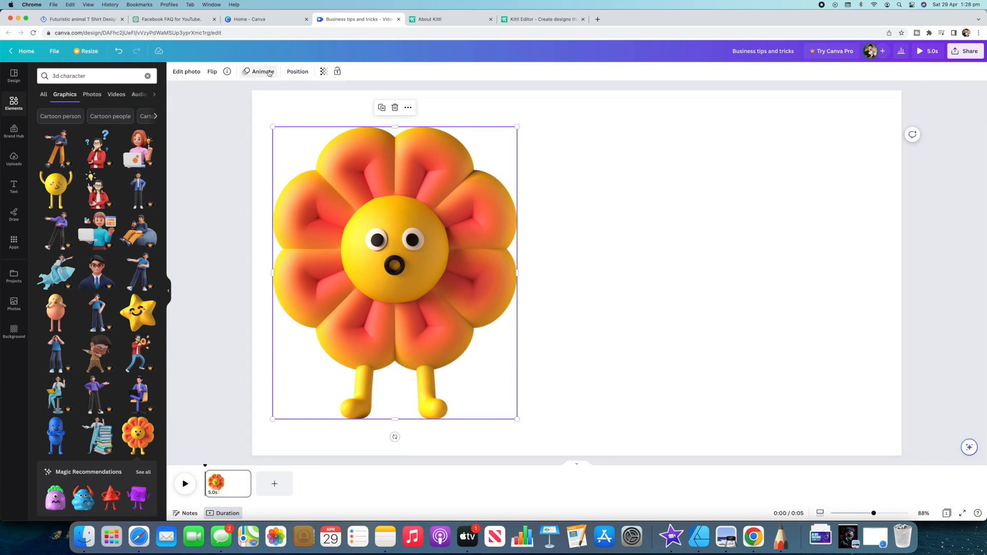
Shrink the flower character into the page's lower-left corner and give it the Pop animation on enter.
click(263, 71)
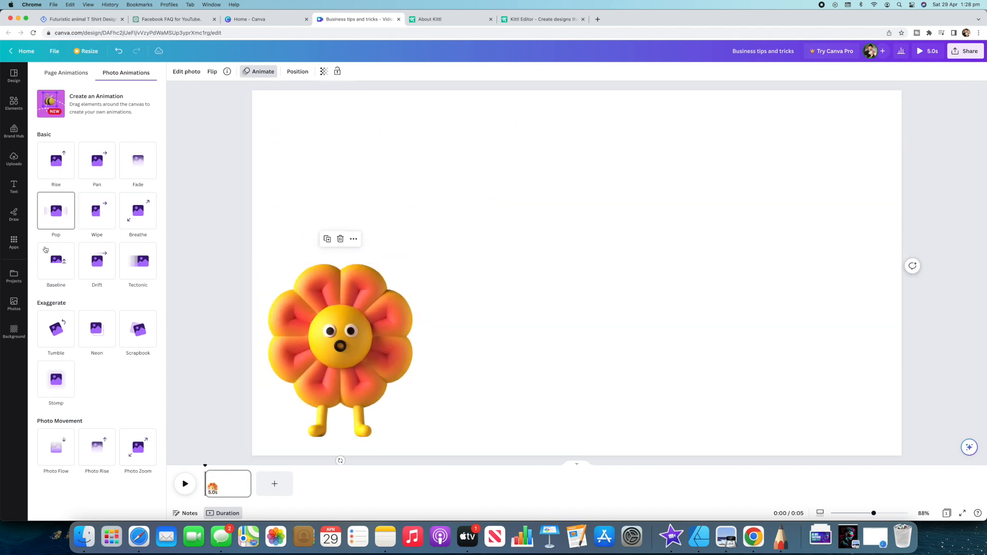
click(55, 209)
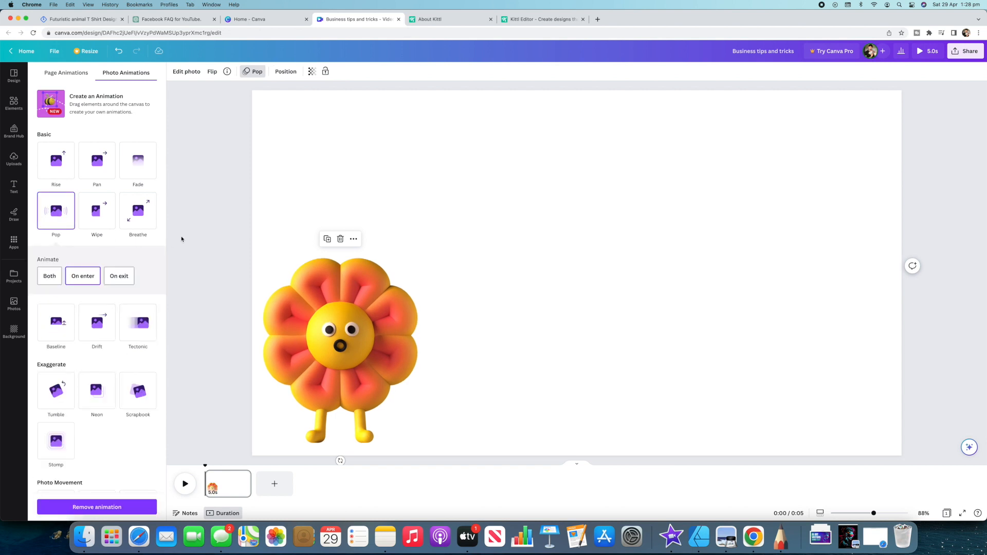
click(203, 217)
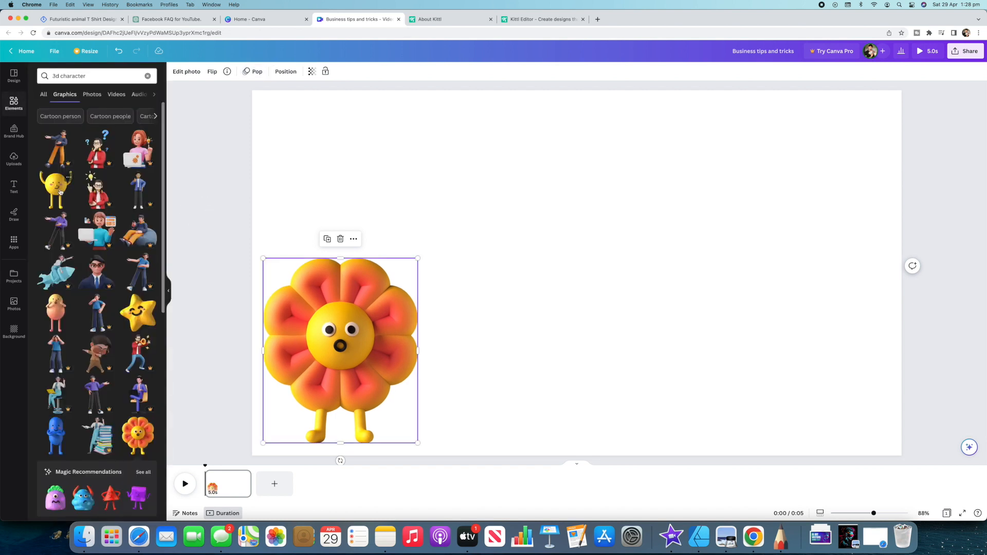
Add the blue character with crossed arms, scaled down to the flower's height and standing directly beside it.
click(55, 436)
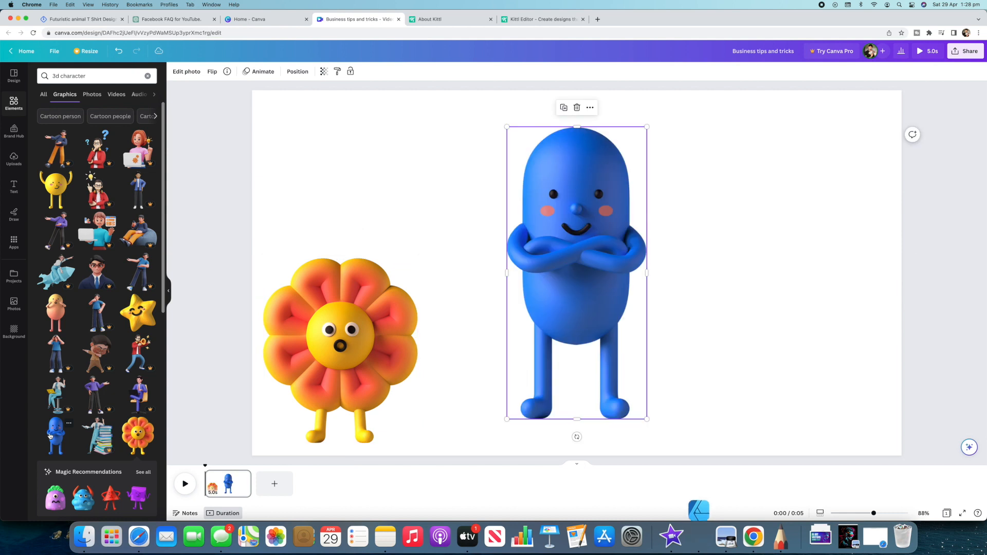
drag(505, 125, 593, 223)
drag(603, 329, 465, 349)
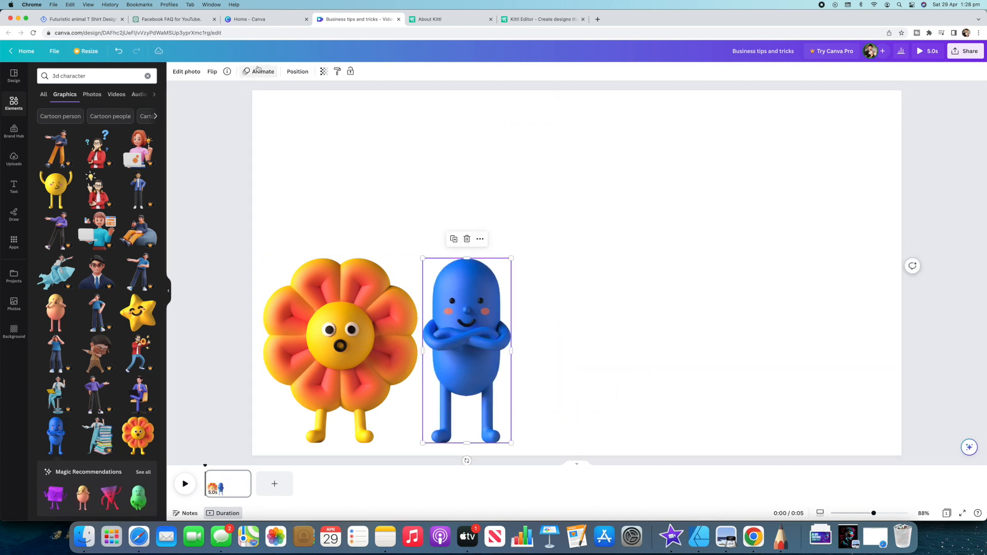
Give the blue character the Rise animation on enter.
click(260, 73)
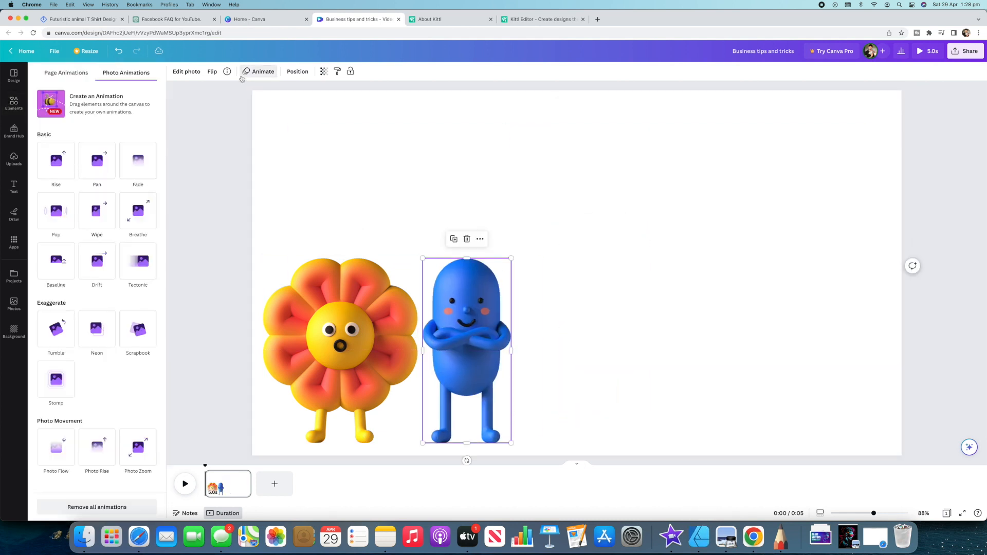
click(63, 165)
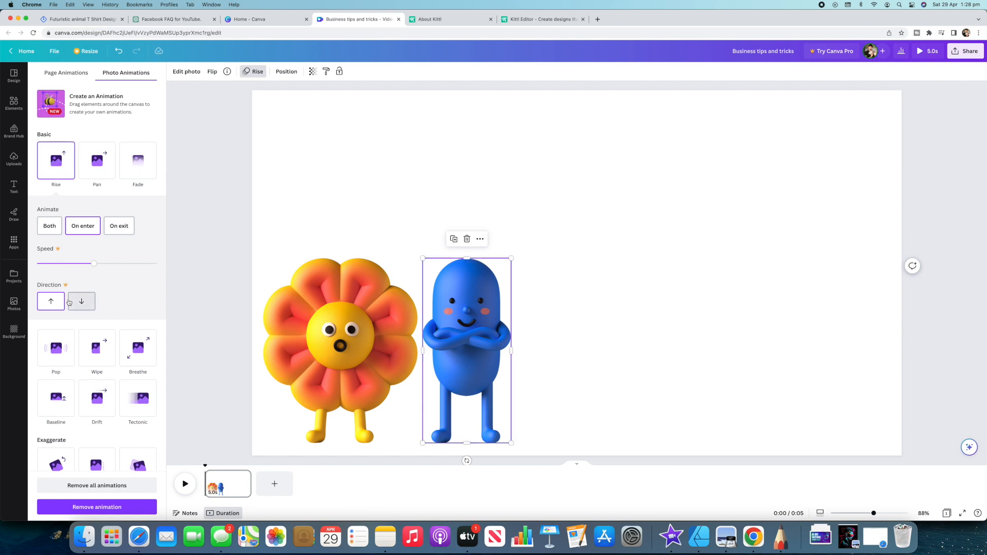
click(198, 180)
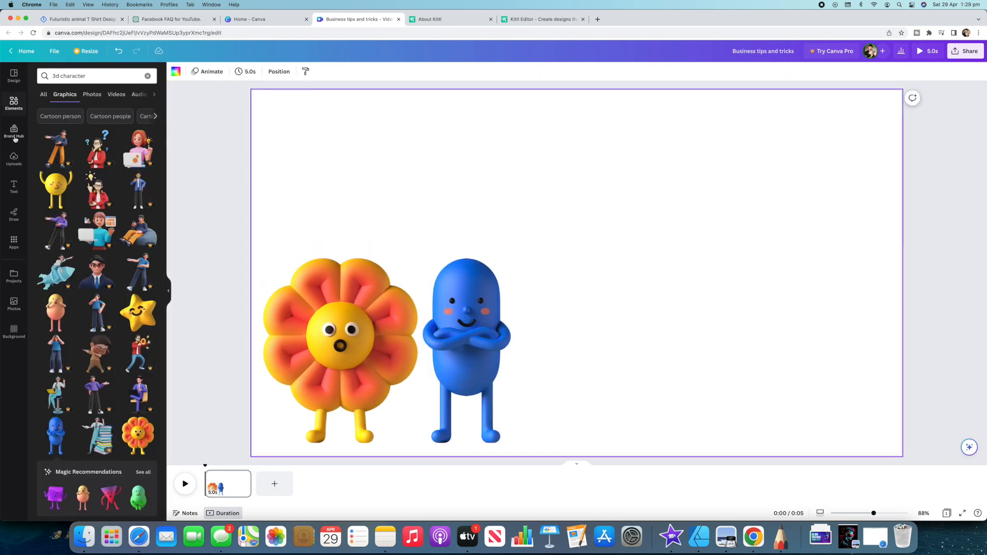
Add the yellow neon Sparkle text style beside the characters, reading "Crazy characters" at size 180.
click(14, 188)
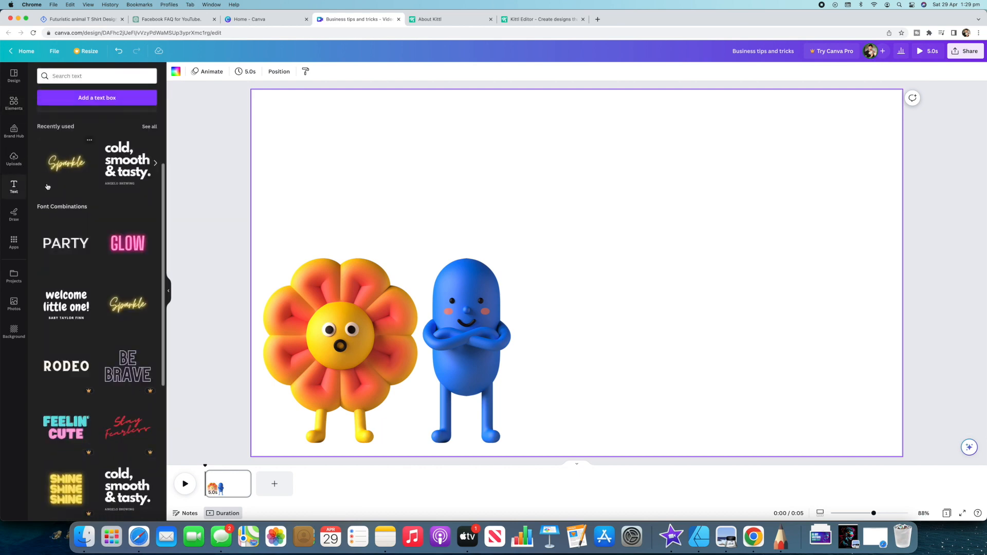
click(54, 165)
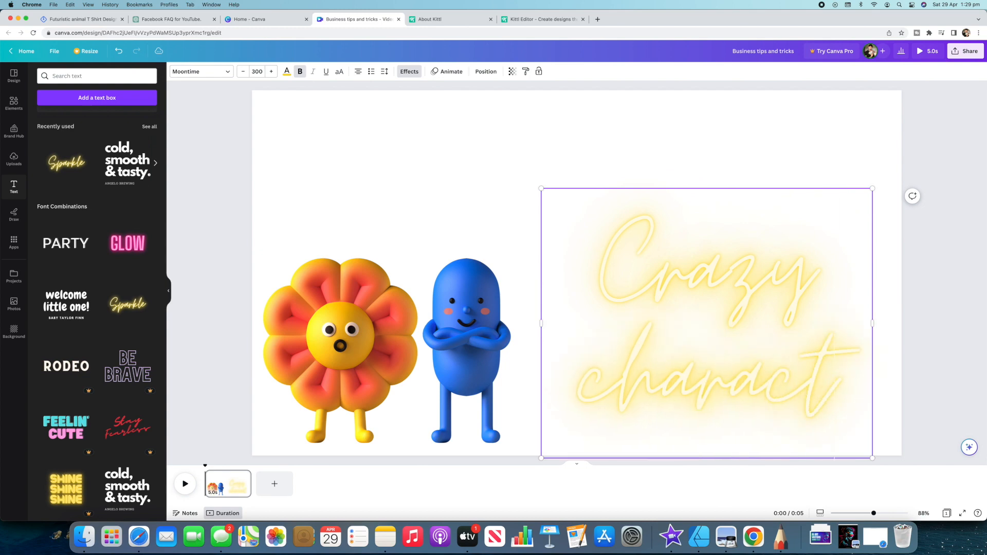
Look through the other elements by Sketchify, the creator of the yellow happy 3D character.
click(14, 103)
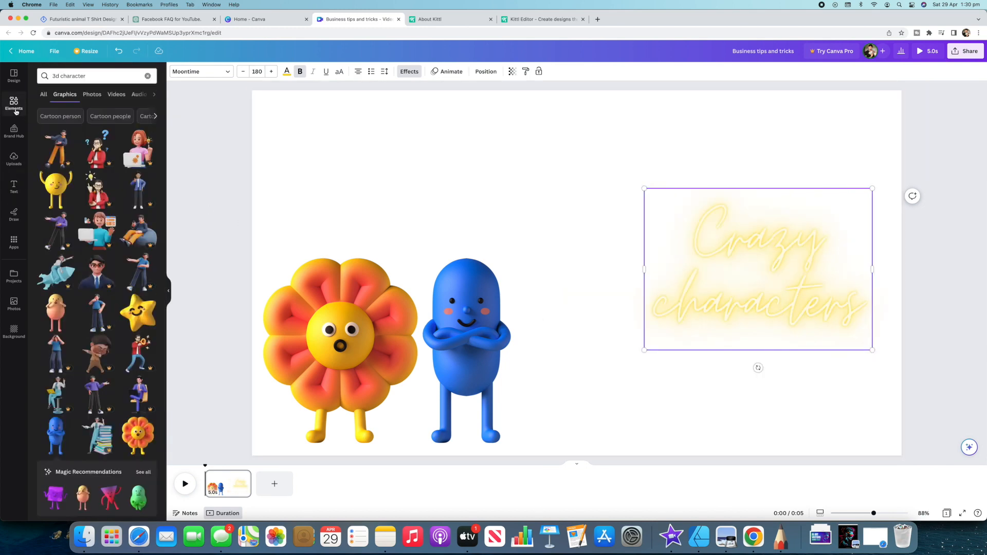
click(68, 178)
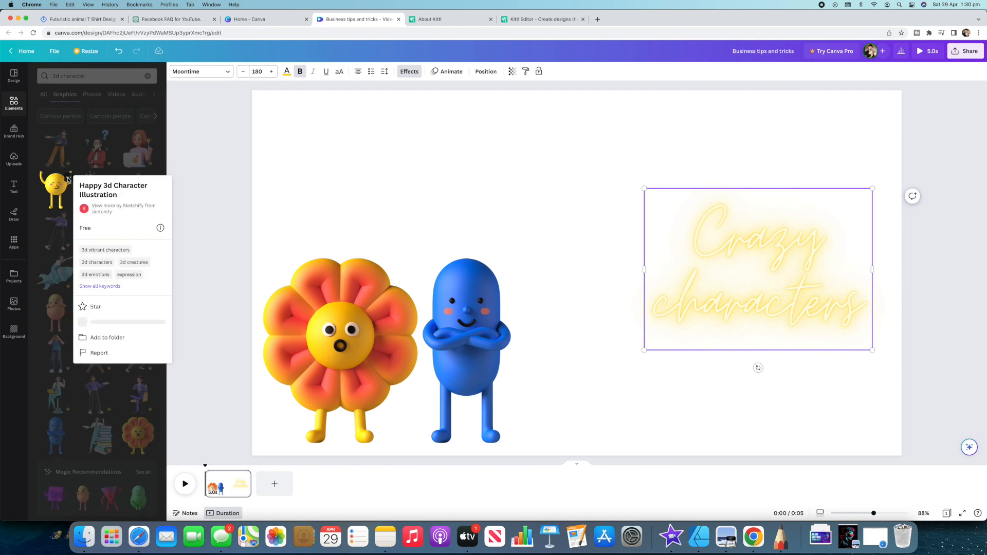
click(104, 207)
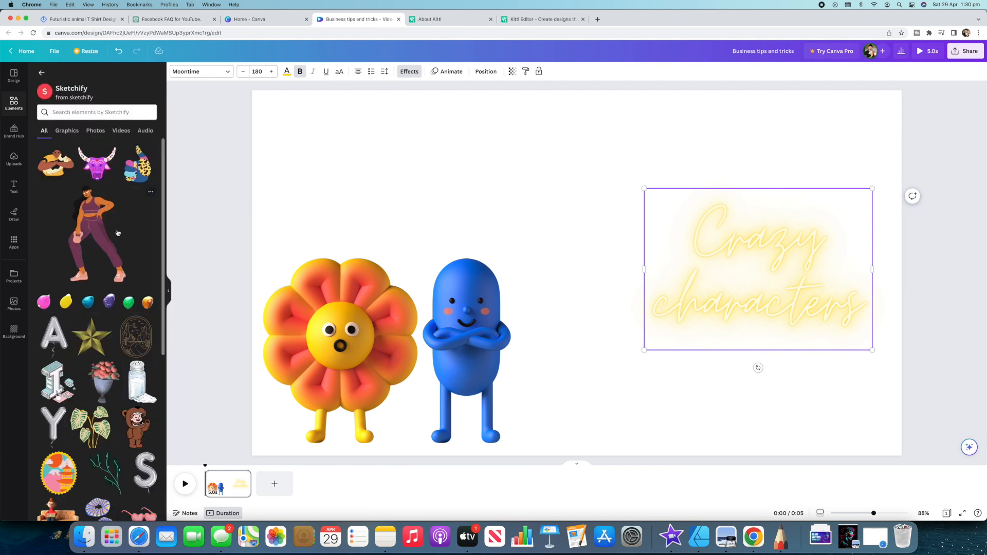
scroll(118, 233, down, 5)
scroll(117, 233, down, 3)
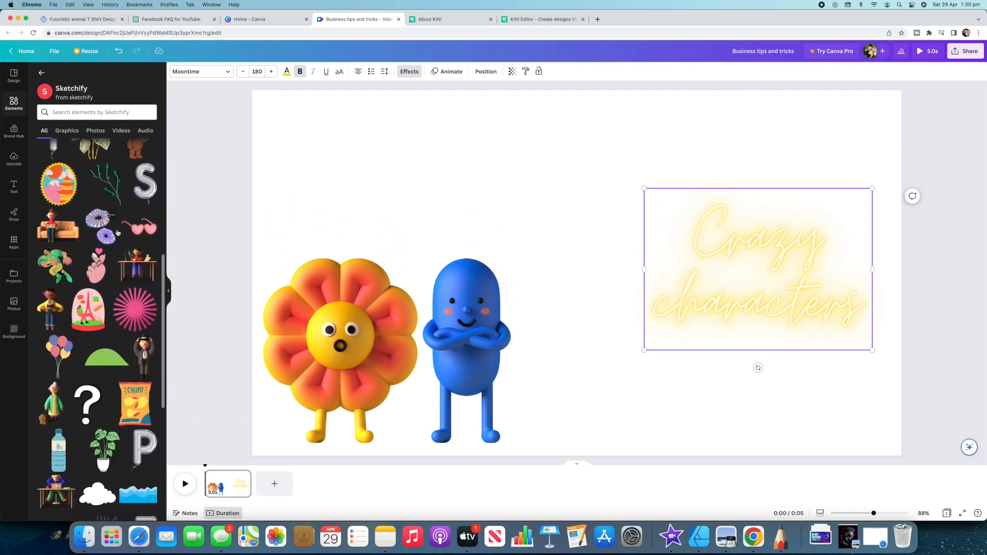
scroll(117, 233, down, 3)
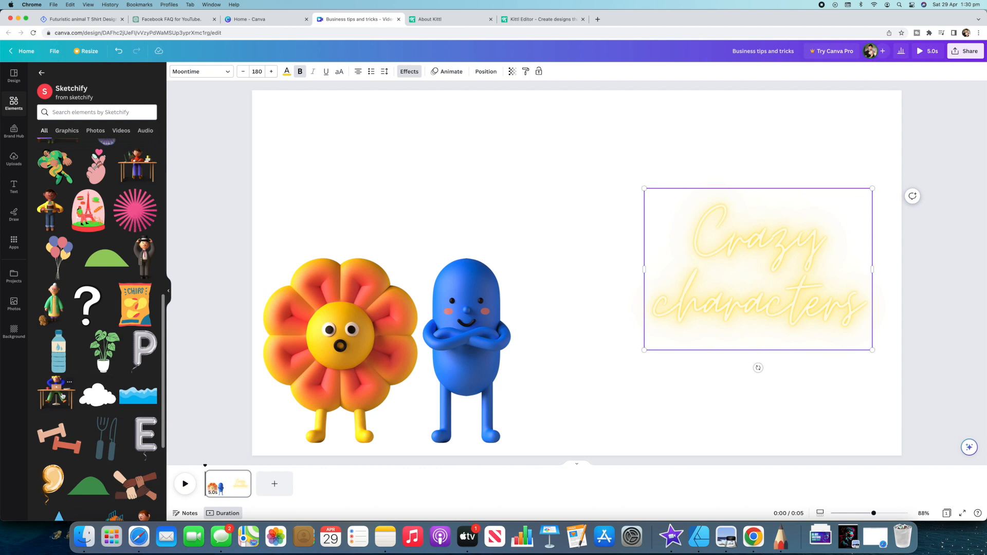
scroll(121, 269, down, 15)
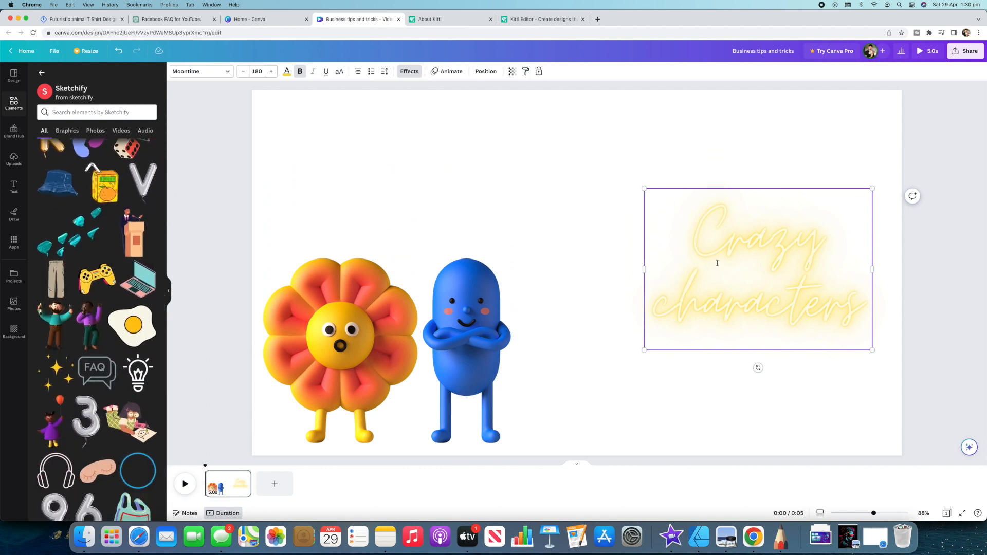
Enlarge the neon title to size 258 and set the page background to black.
drag(644, 188, 544, 118)
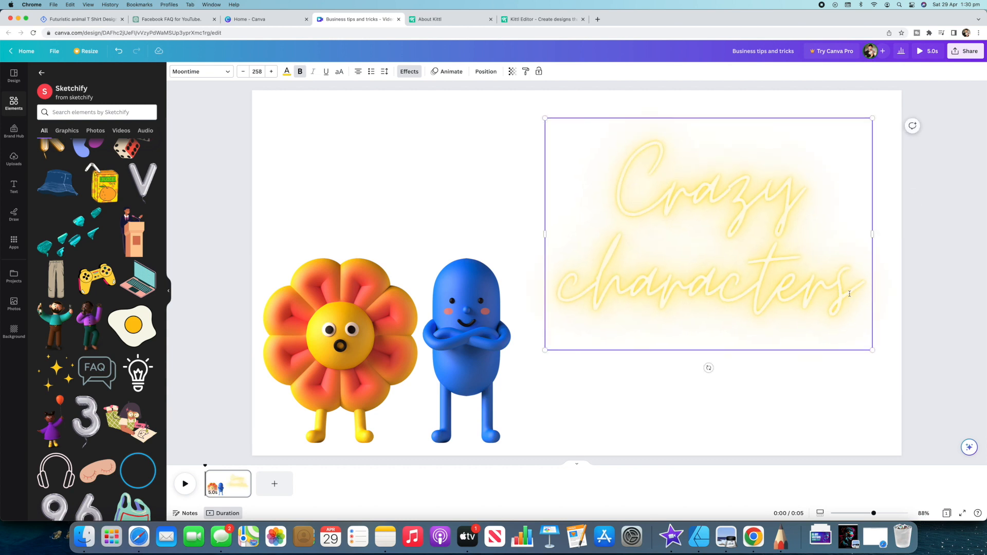
click(388, 188)
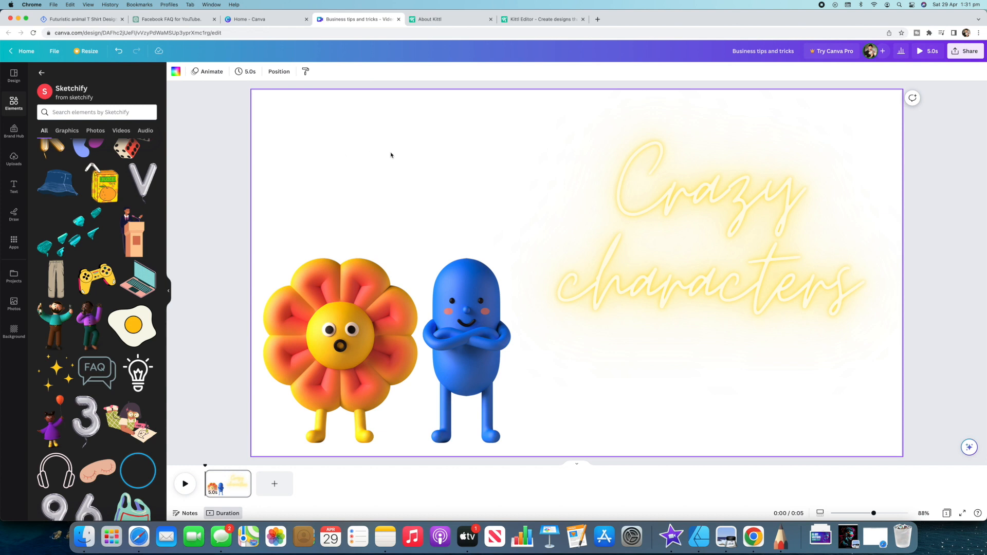
click(176, 72)
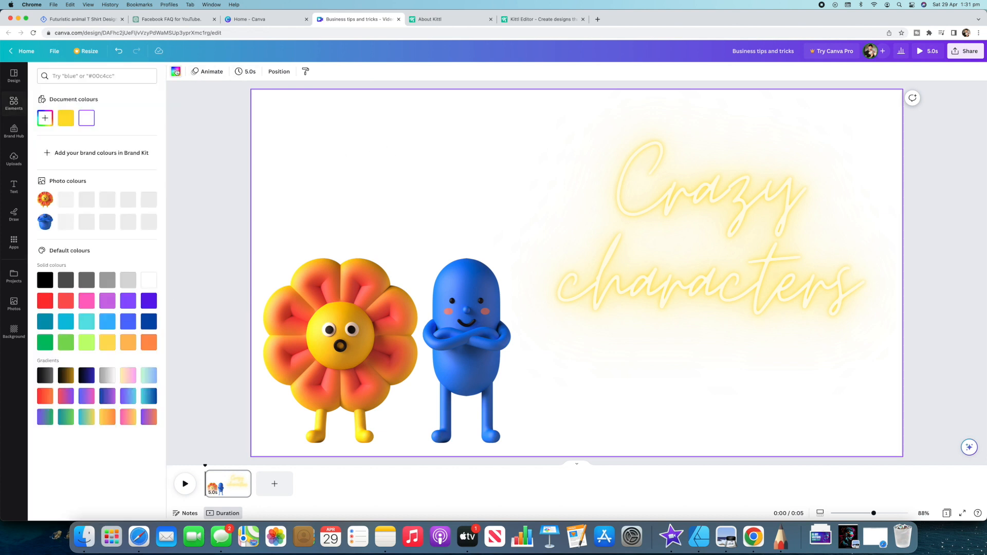
click(45, 280)
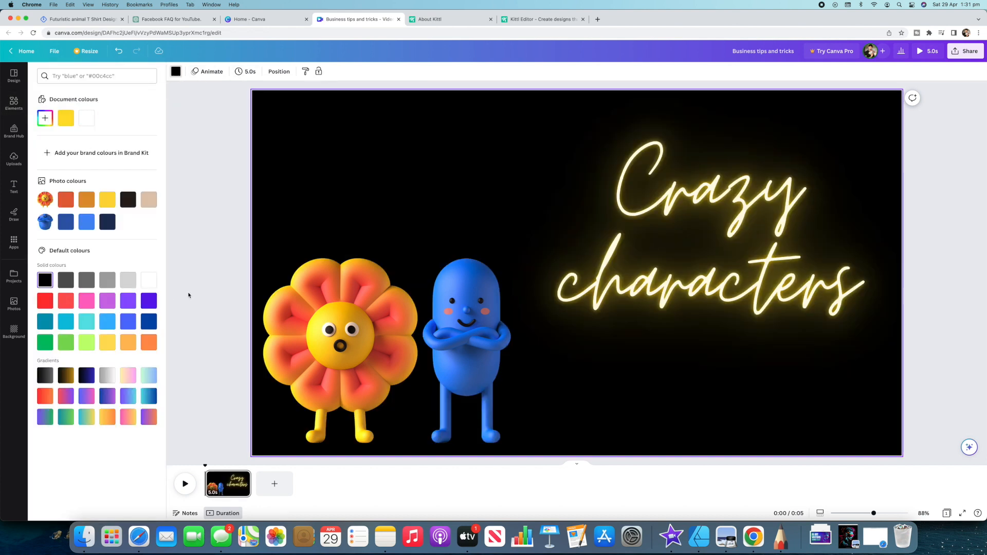
Capitalise the second word of the title so it reads "Crazy Characters", and open the title's text animations.
click(595, 285)
click(588, 283)
key(BackSpace)
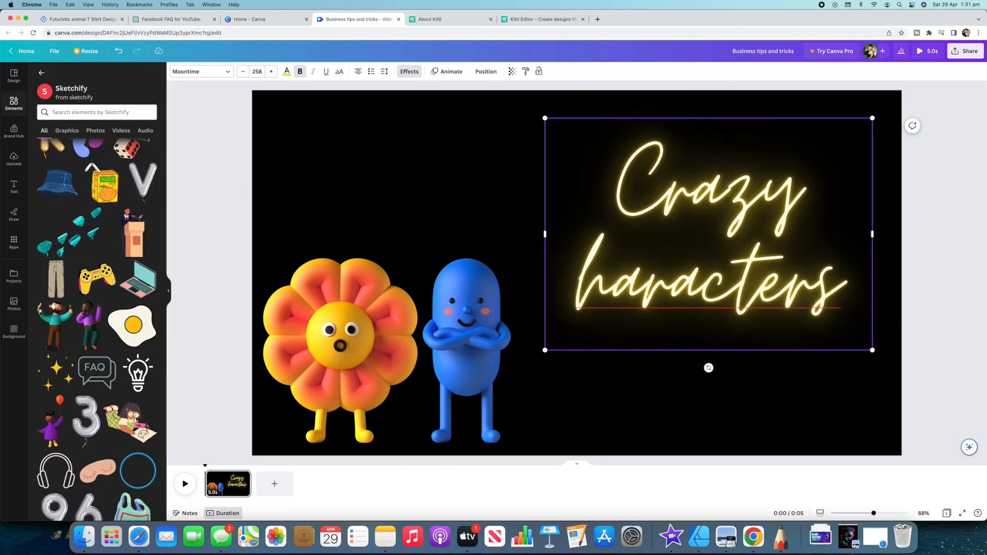
text(C)
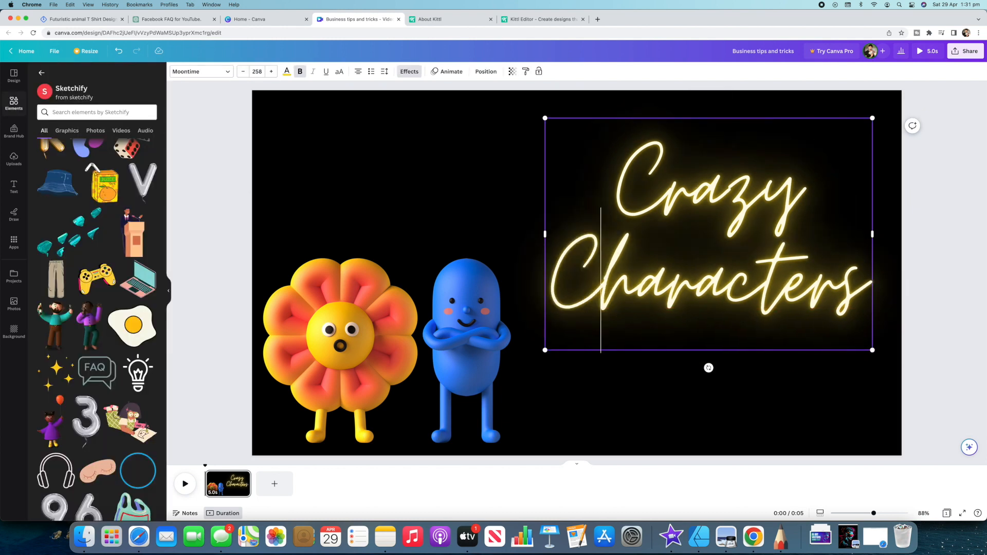
click(950, 301)
click(709, 208)
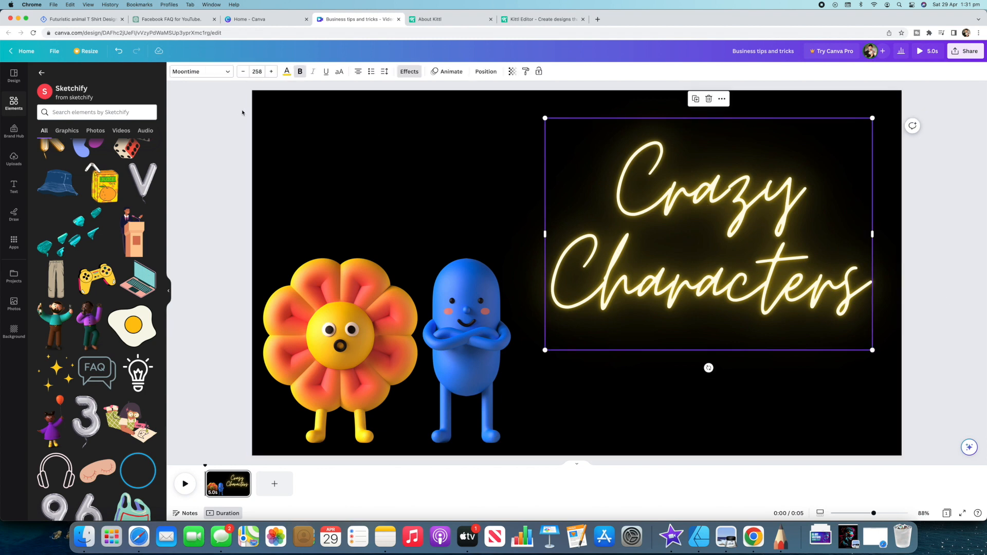
click(445, 71)
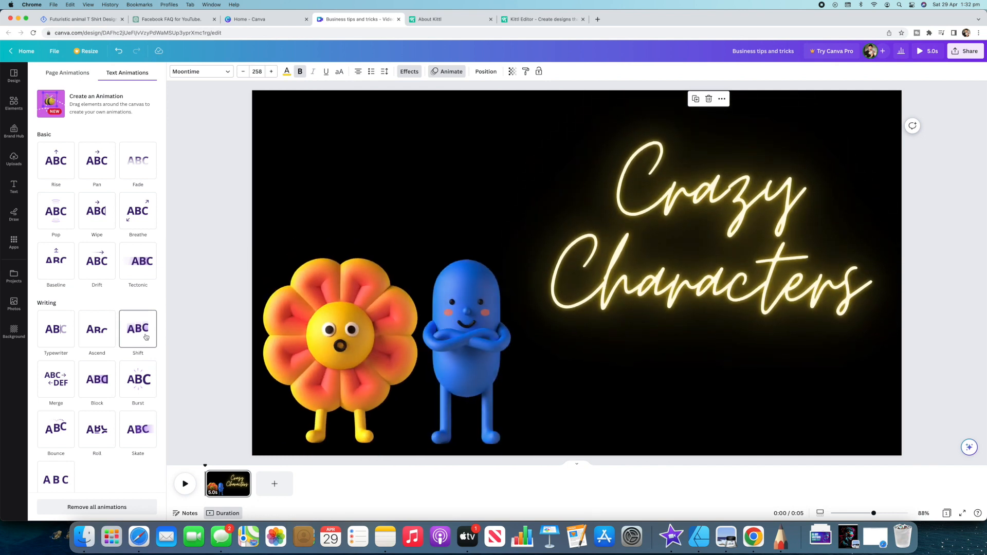
Duplicate the finished page in the timeline.
click(228, 485)
right_click(227, 486)
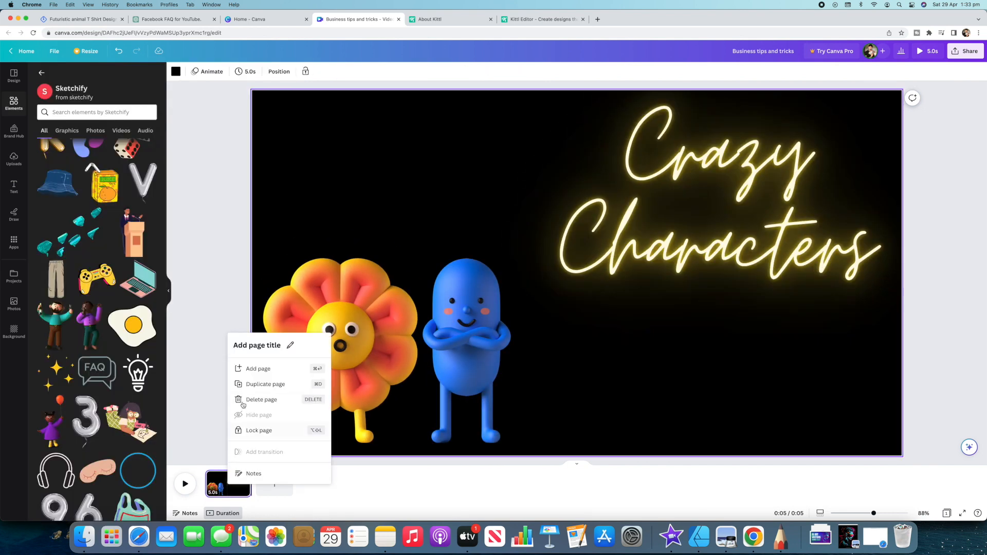
click(265, 385)
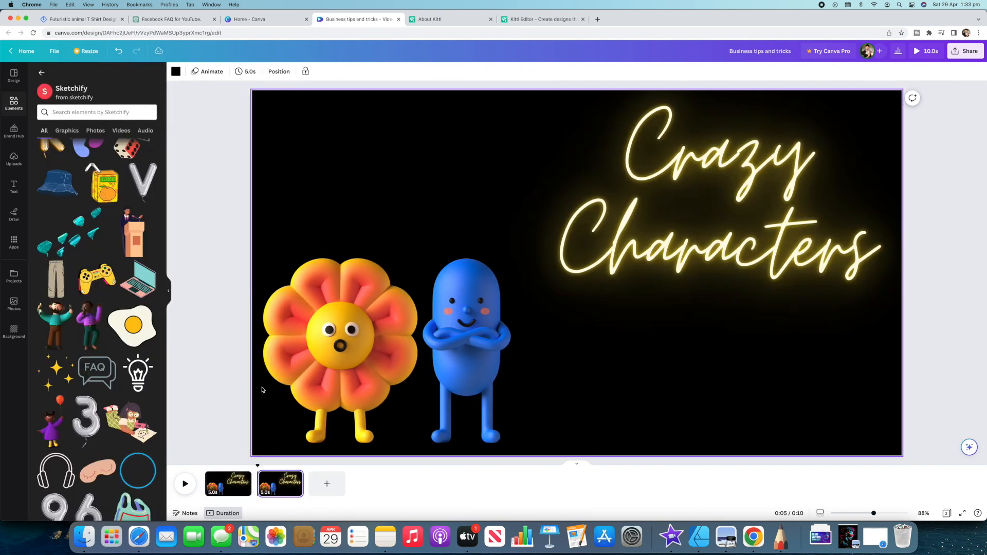
Add giraffe and hedgehog graphics above the two characters on the second page, and give the hedgehog the Breathe animation.
click(284, 490)
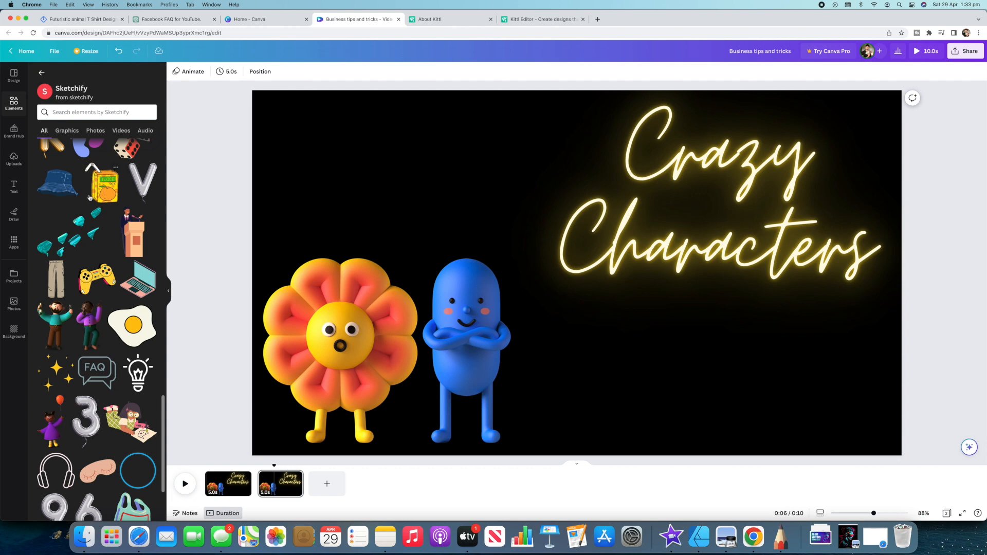
scroll(90, 198, up, 4)
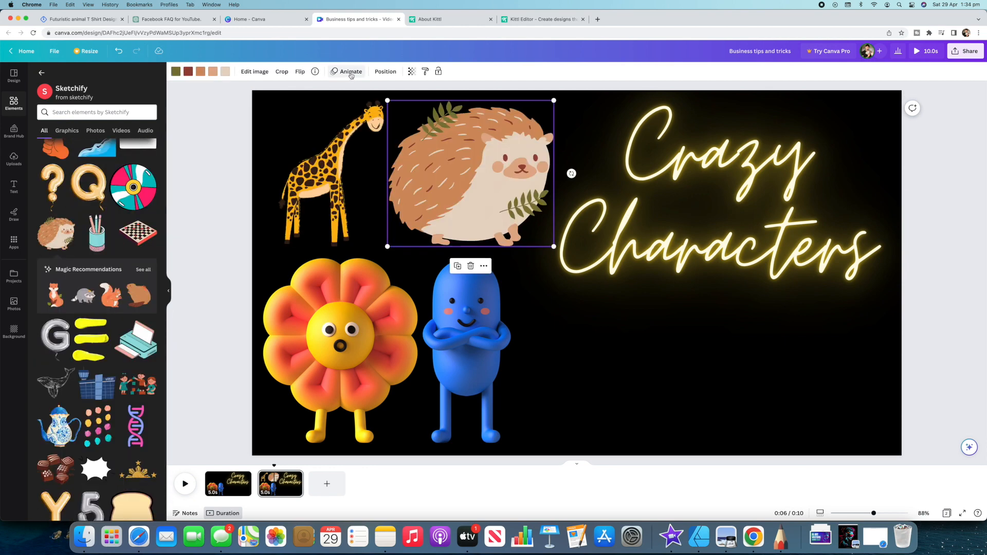
click(350, 72)
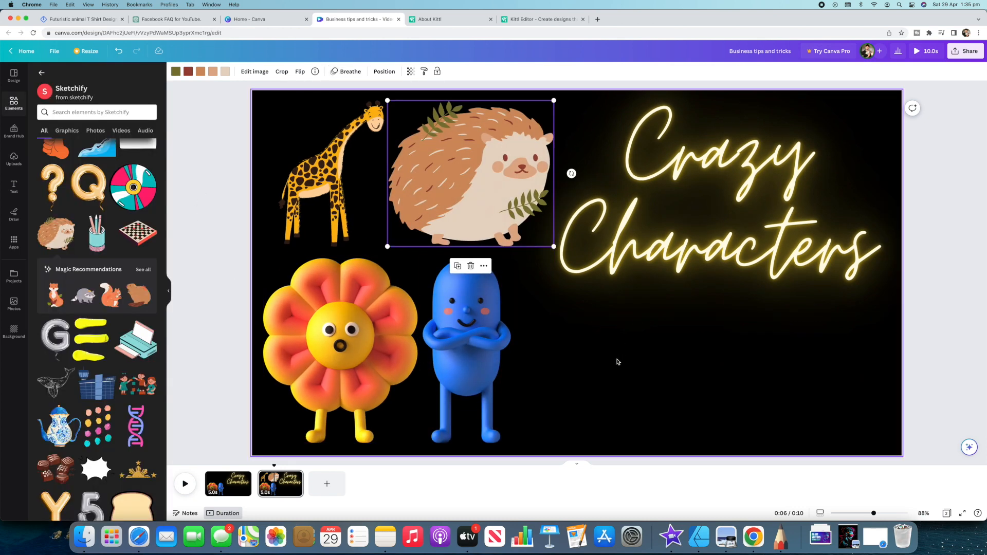
click(617, 362)
Add the koala graphic from the Sketchify elements to the second page.
scroll(104, 257, down, 2)
scroll(105, 257, down, 5)
click(132, 303)
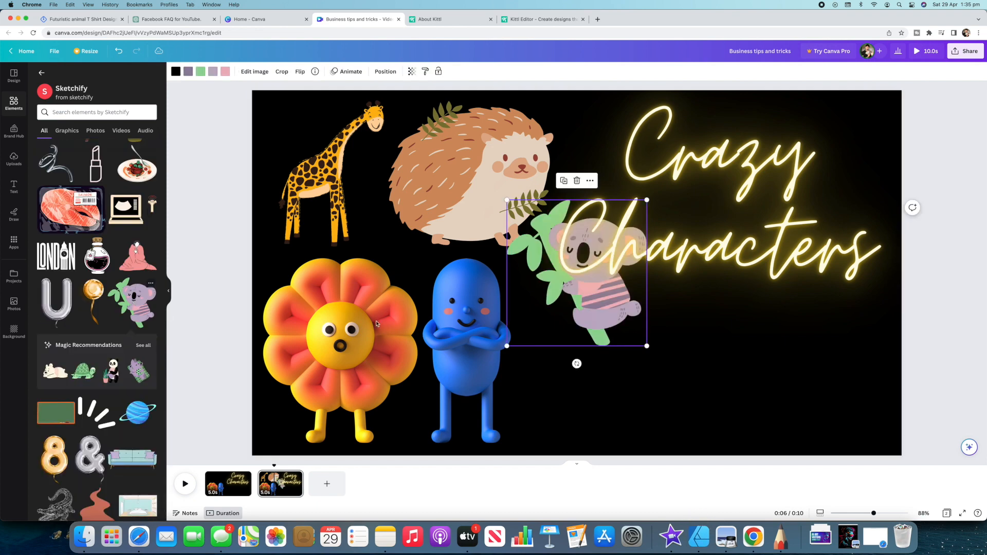
Move the koala below the title, beside the blue character, and give it the Rise animation.
drag(551, 301, 592, 390)
click(359, 68)
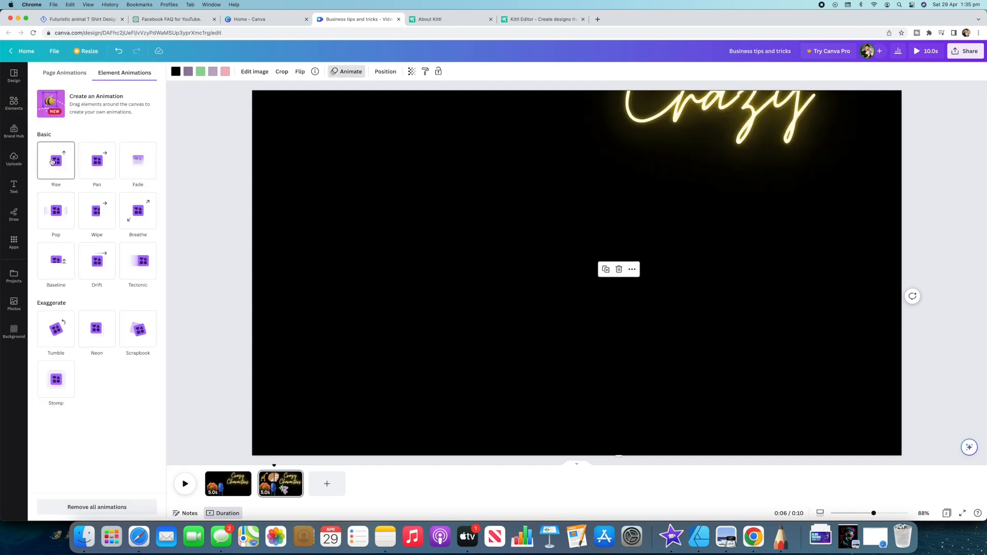
click(53, 162)
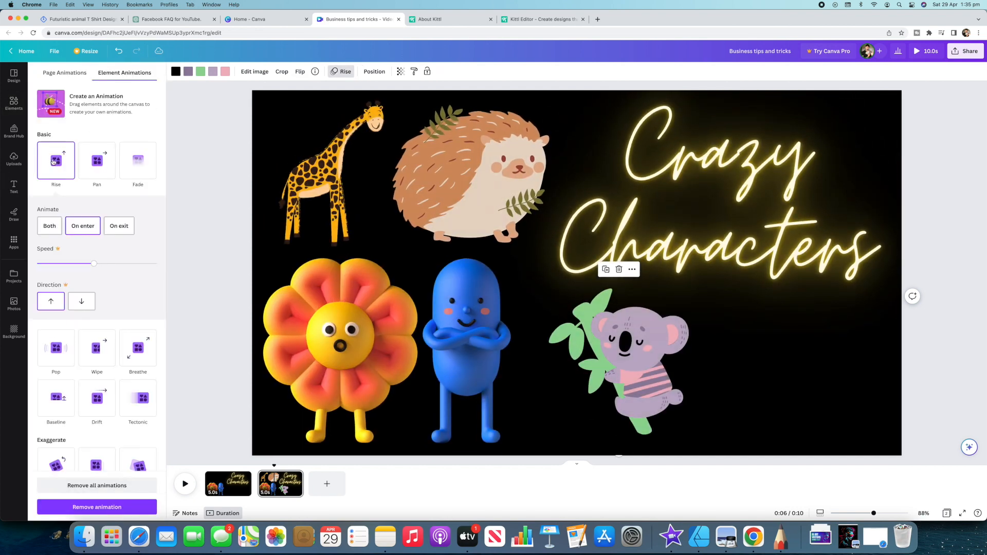
Add the waving monkey graphic to the second page and place it beside the koala, below the title.
click(14, 103)
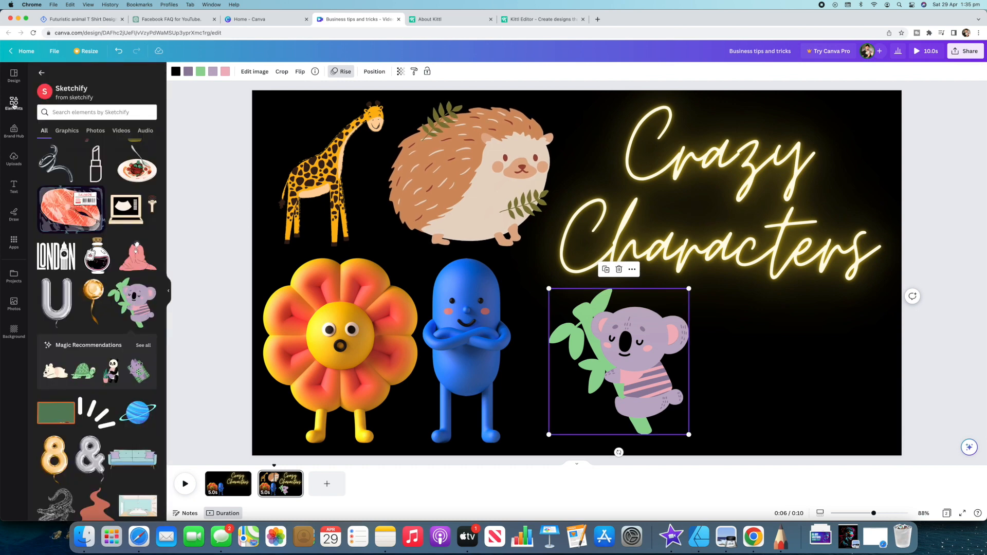
click(14, 104)
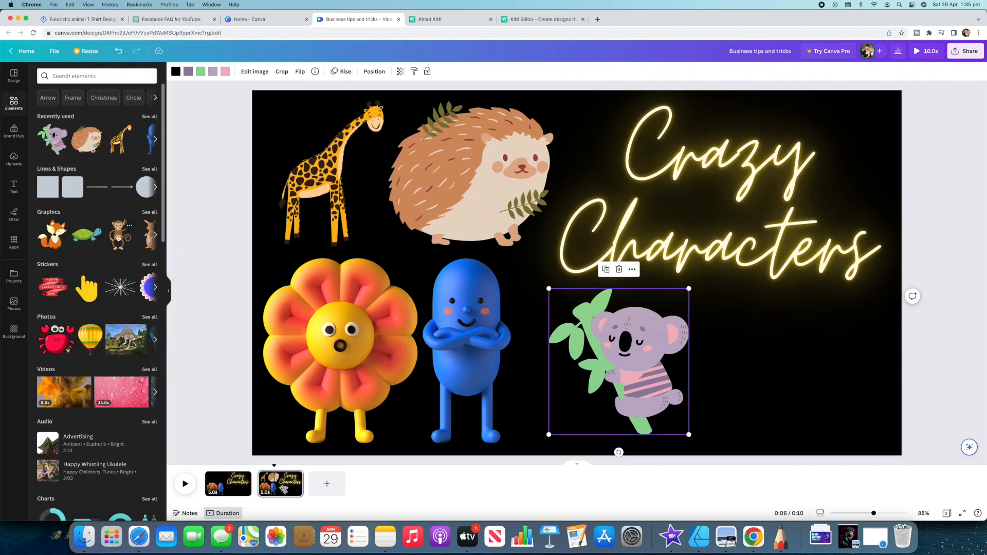
click(117, 238)
drag(553, 295, 765, 386)
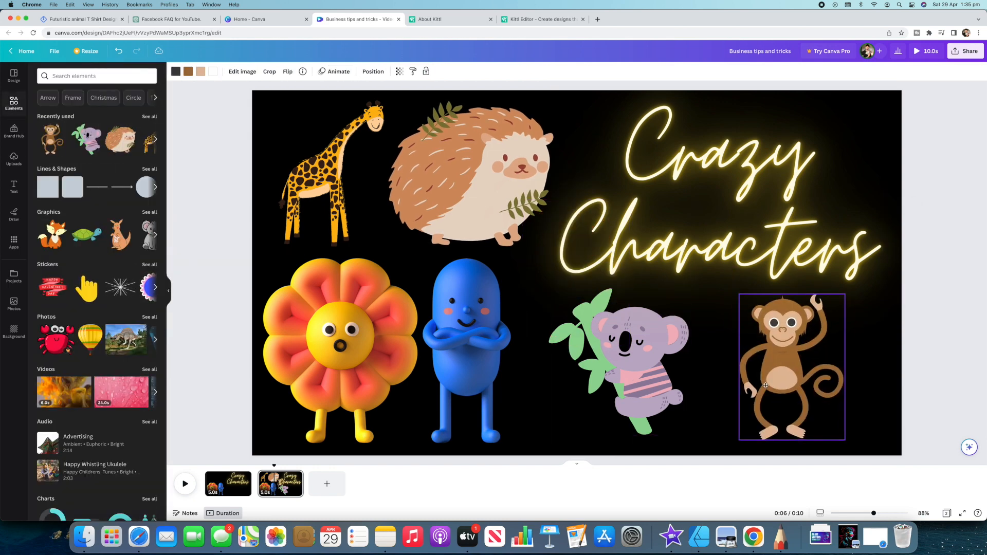
Preview the video from the first page and shorten that page's duration to 2.5 seconds.
click(208, 482)
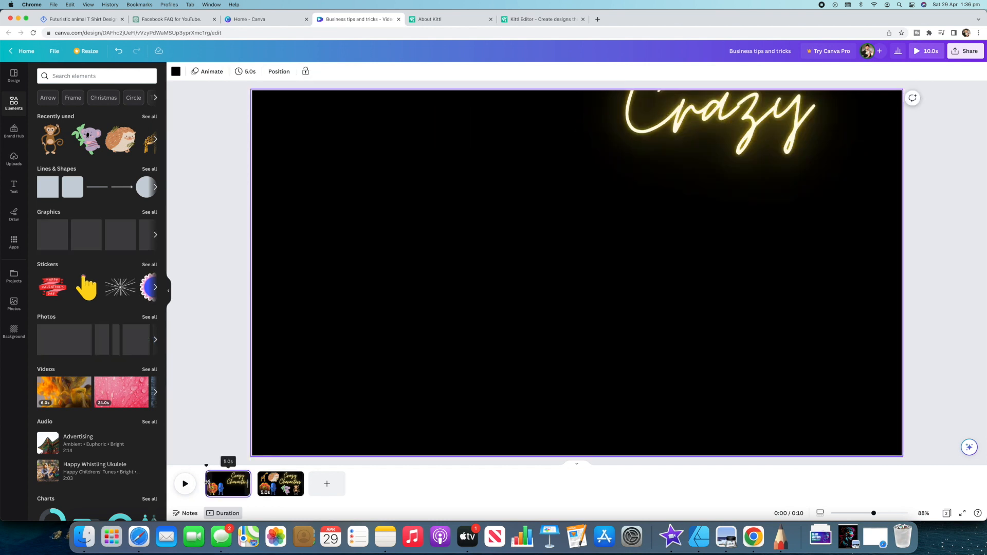
click(186, 484)
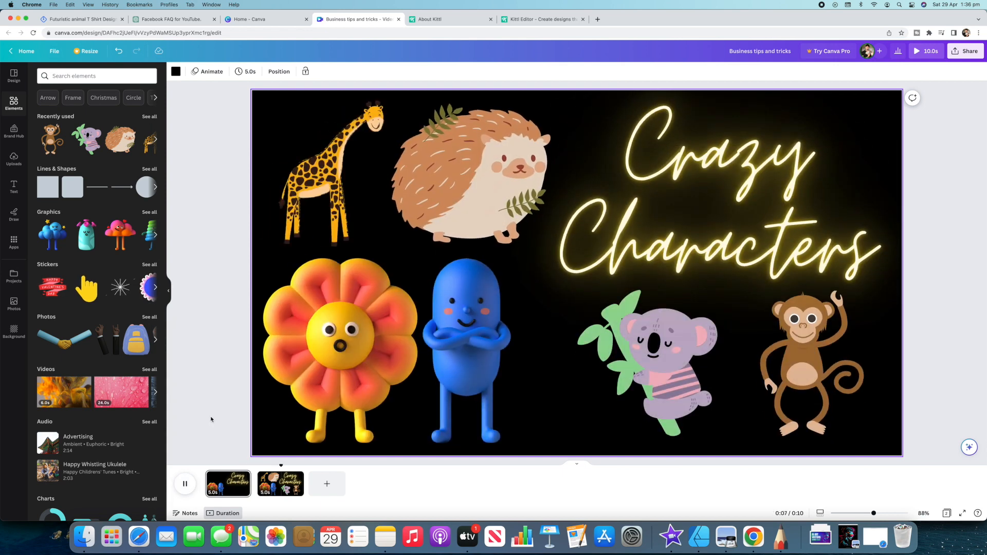
click(249, 483)
drag(249, 484, 225, 484)
click(185, 483)
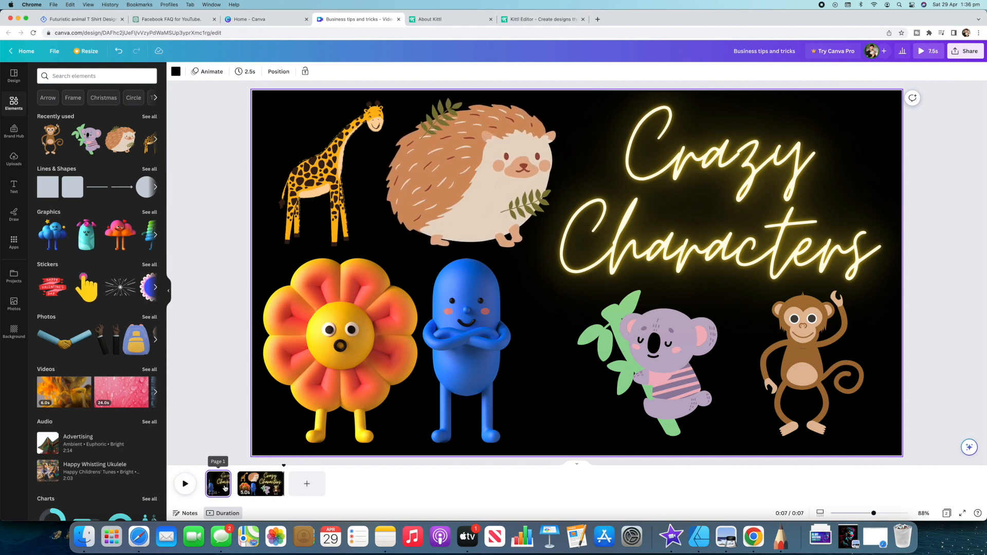
click(188, 486)
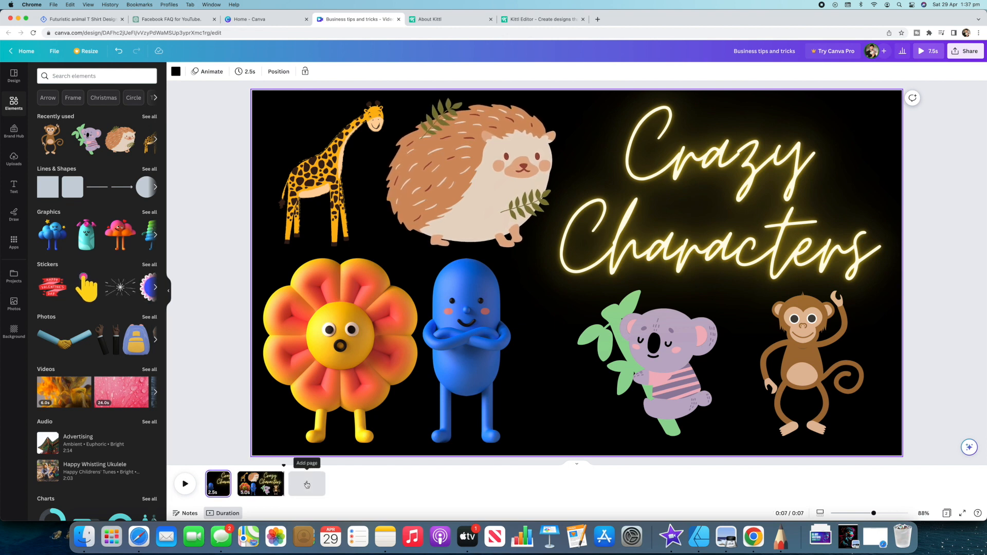
Duplicate the second page as a third page in the timeline.
right_click(262, 486)
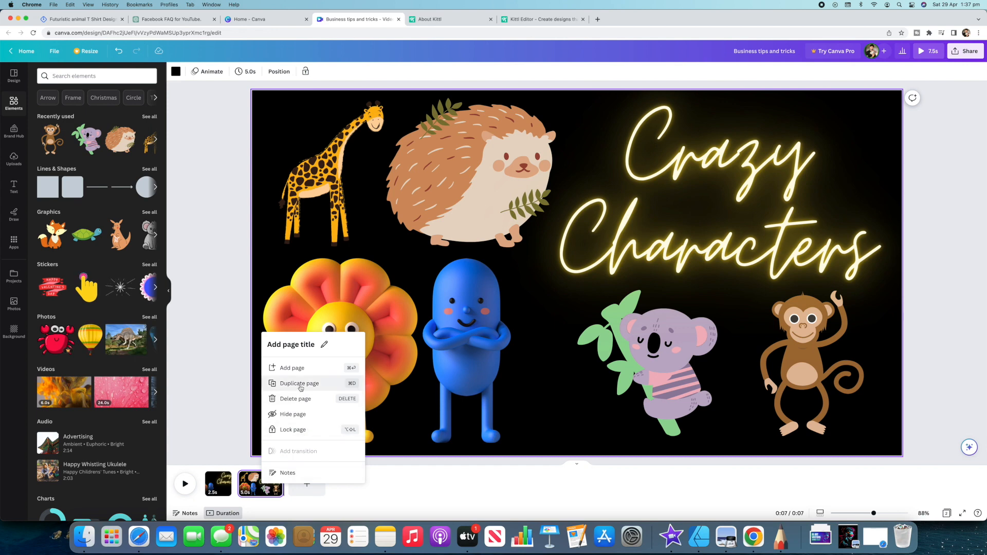
click(299, 384)
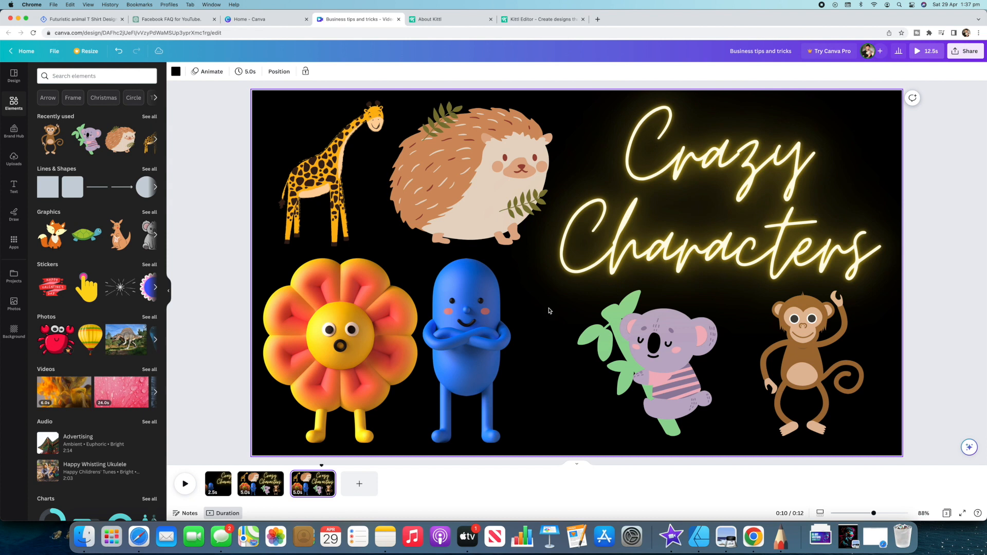
Delete the hedgehog, giraffe, flower, blue character, koala and monkey from the third page, keeping only the neon title.
click(492, 177)
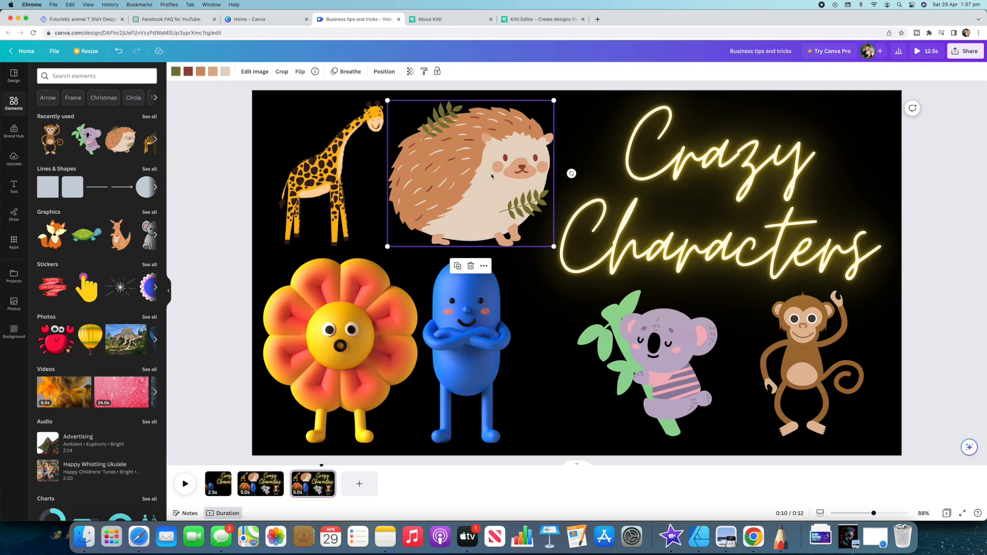
key(Delete)
click(339, 154)
key(Delete)
click(334, 329)
key(Delete)
click(453, 324)
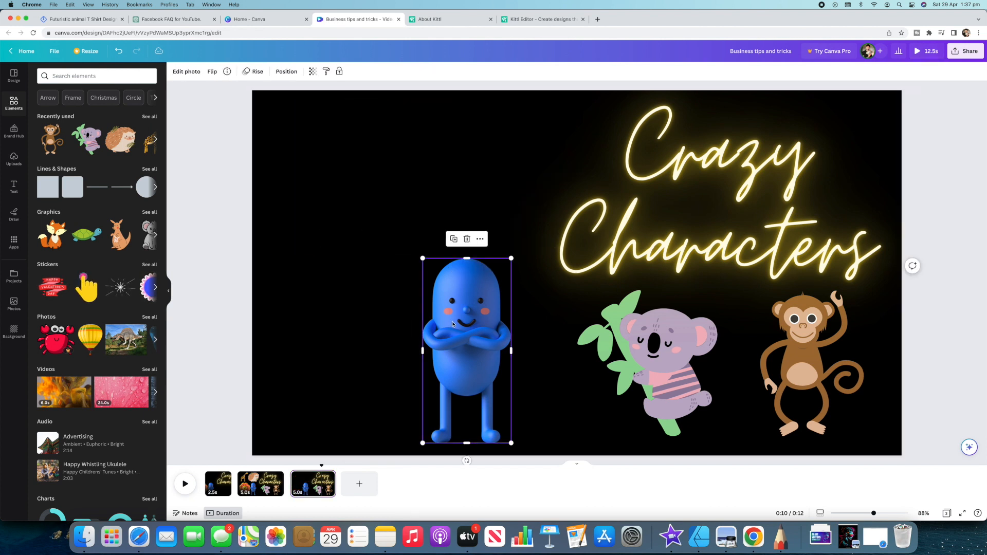
key(Delete)
click(658, 360)
key(Delete)
click(802, 355)
key(Delete)
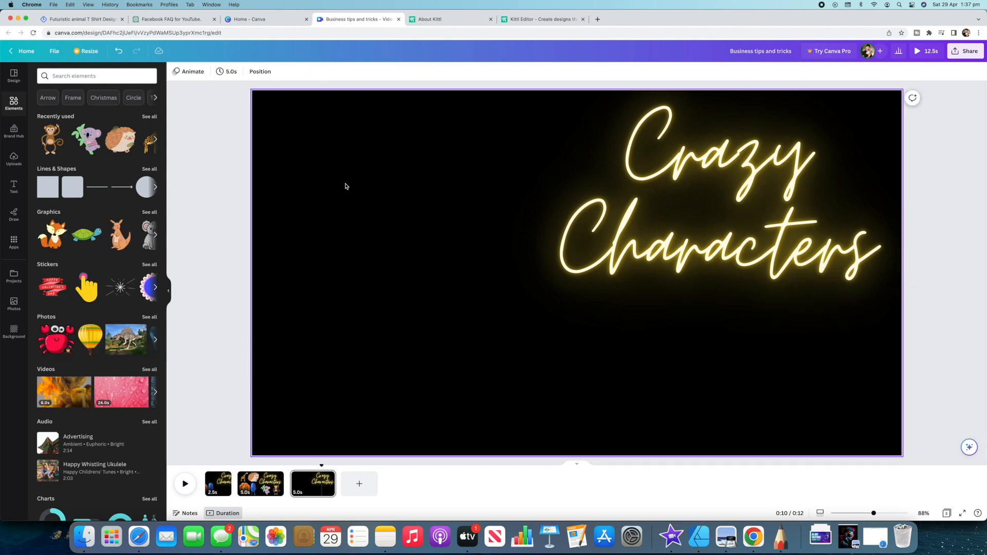
click(345, 186)
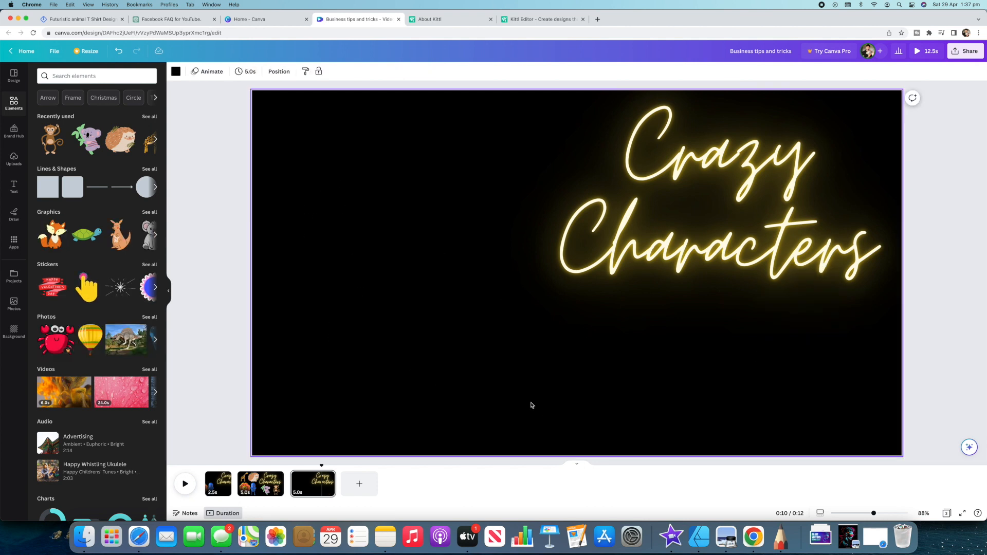